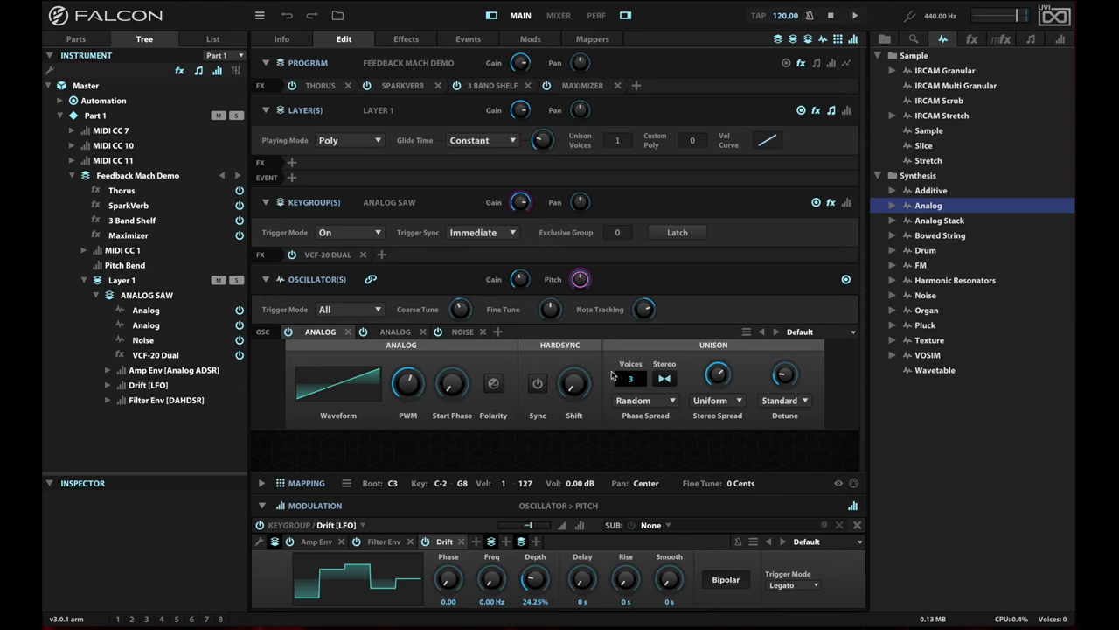
Step: Review the second analog, noise and first analog oscillators and the VCF-20 Dual filter settings
click(391, 332)
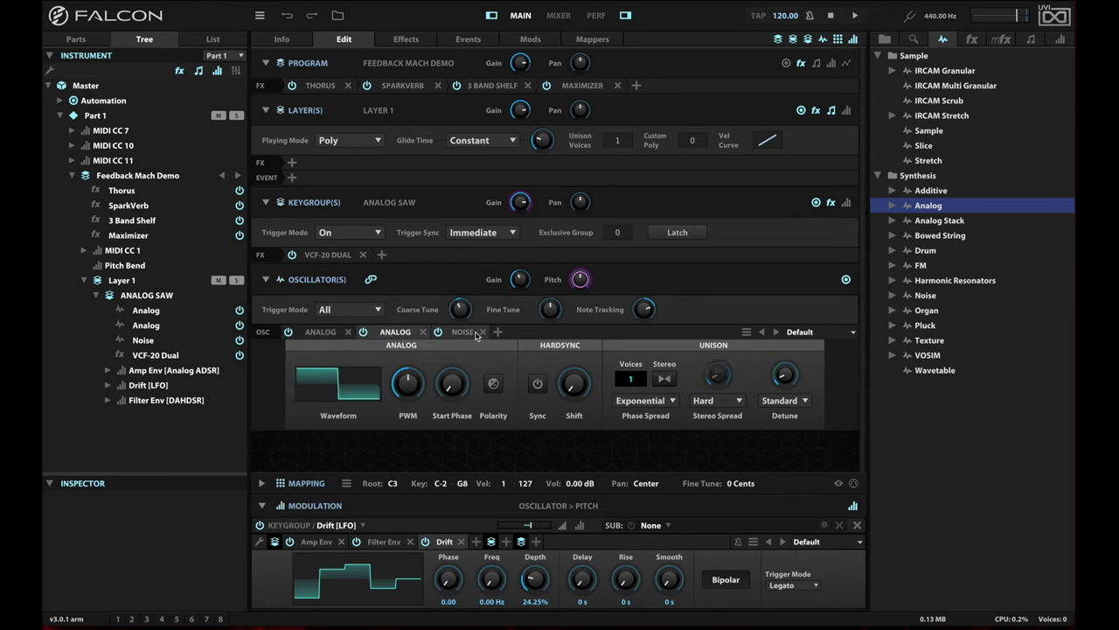
click(463, 332)
click(325, 333)
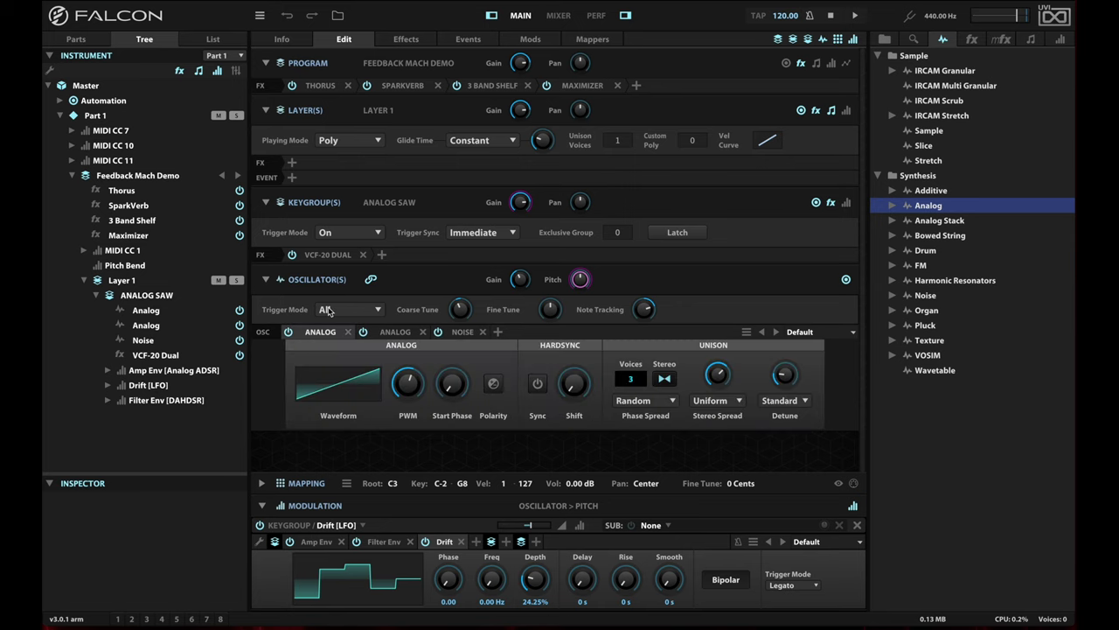
click(323, 255)
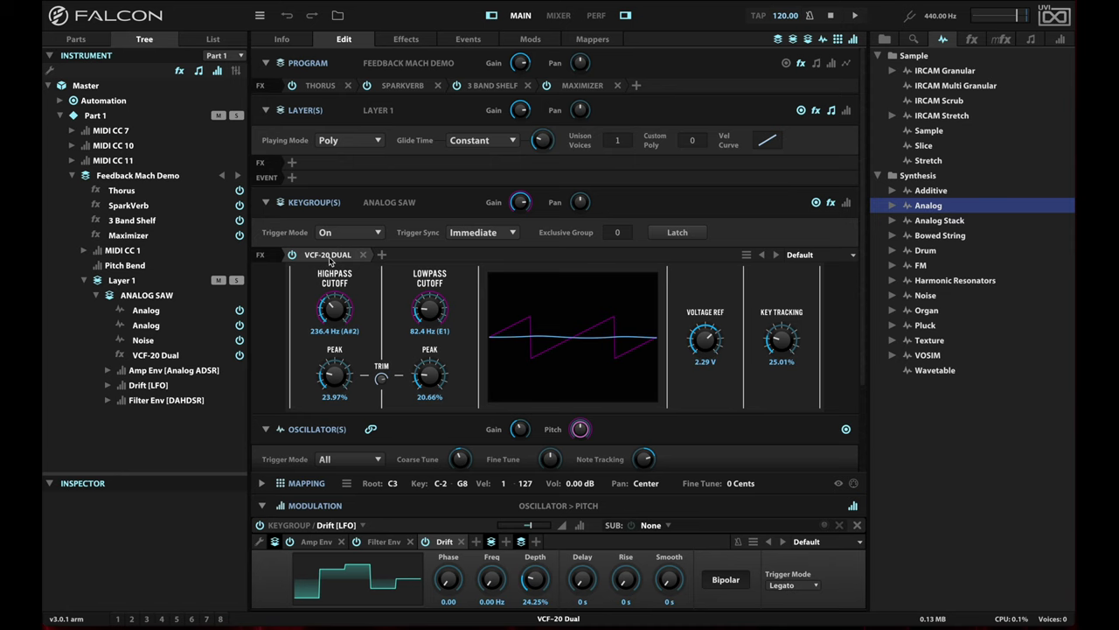
click(328, 256)
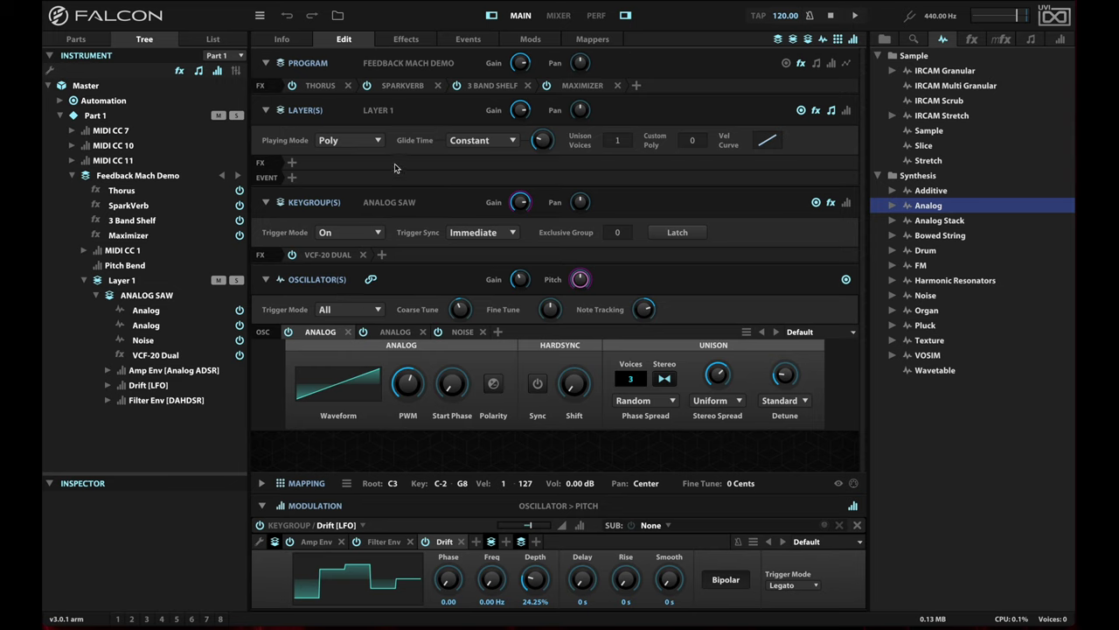
Step: Browse the Thorus, SparkVerb, 3 Band Shelf and Maximizer effects, settle on Thorus, and show the effects library
click(321, 85)
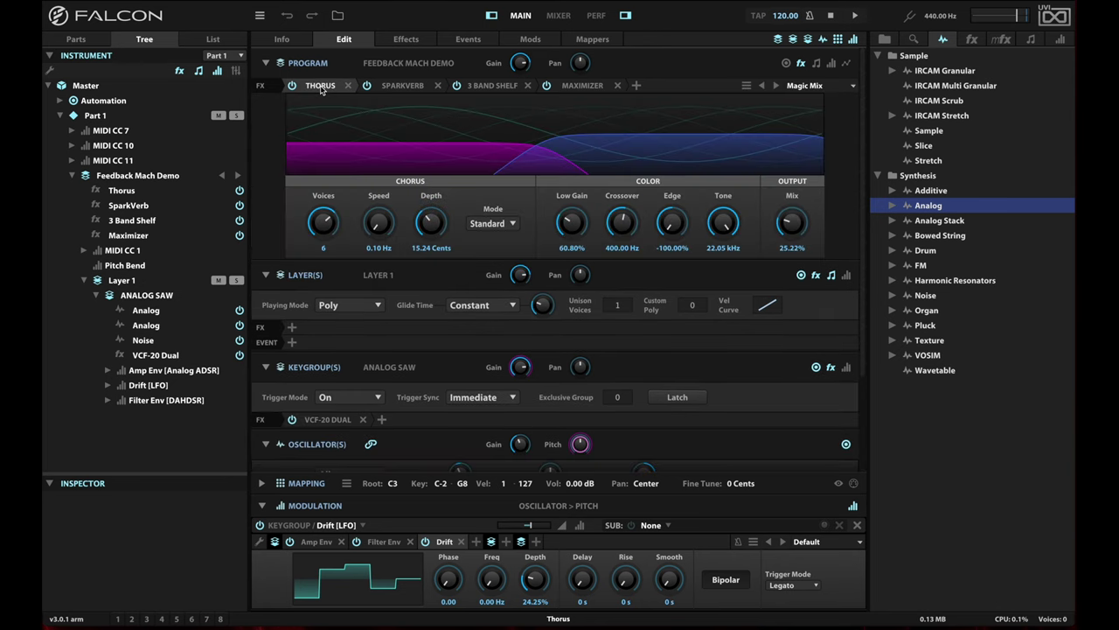
click(409, 87)
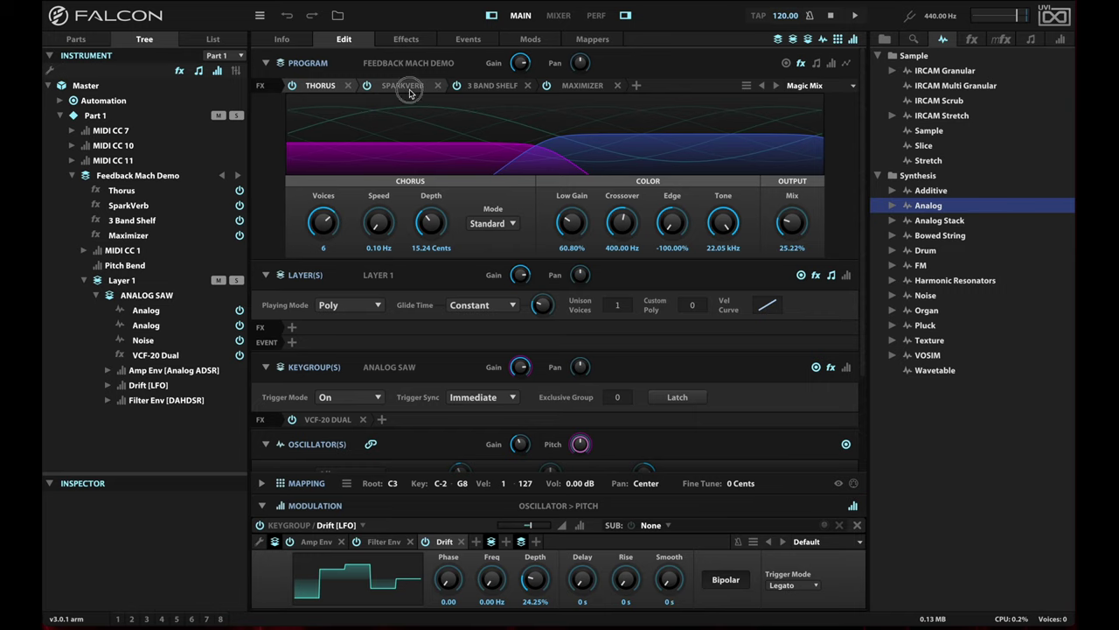
click(497, 88)
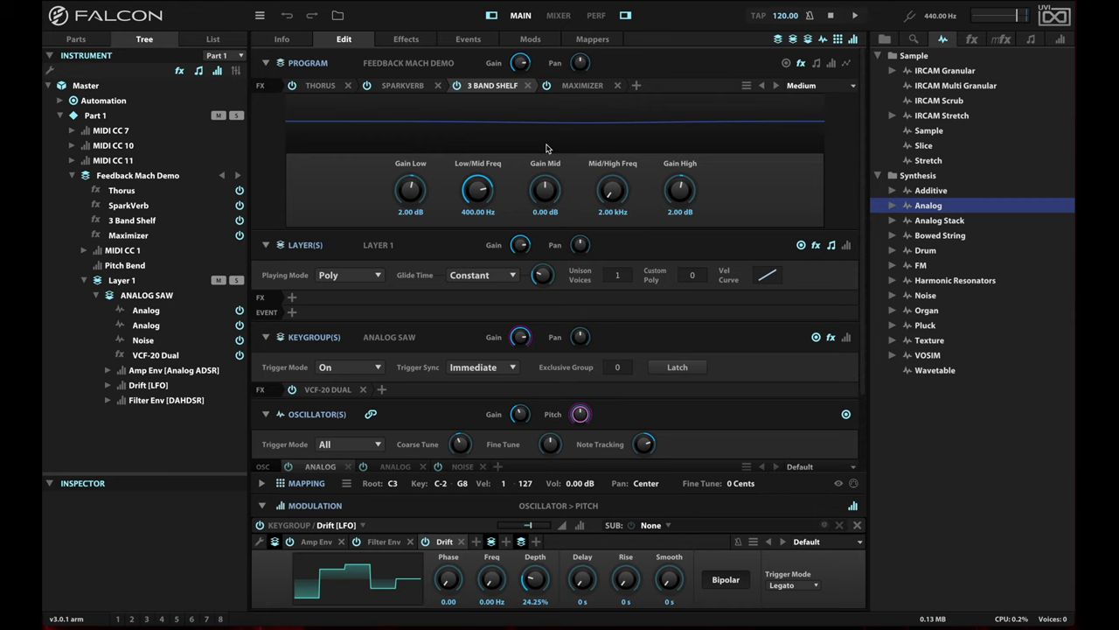
click(585, 87)
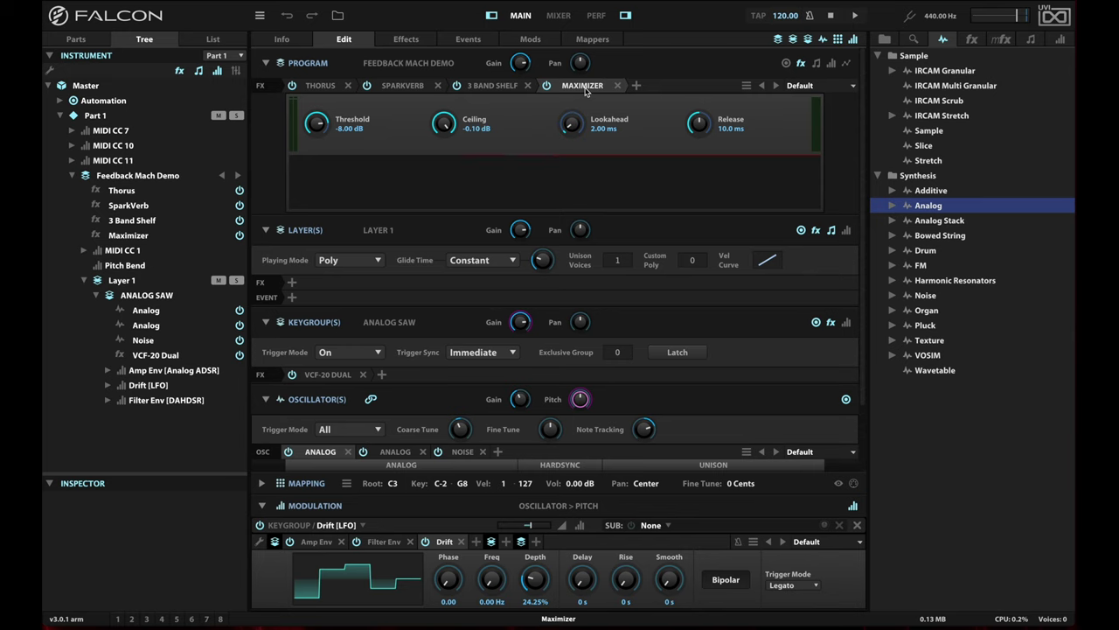
click(320, 86)
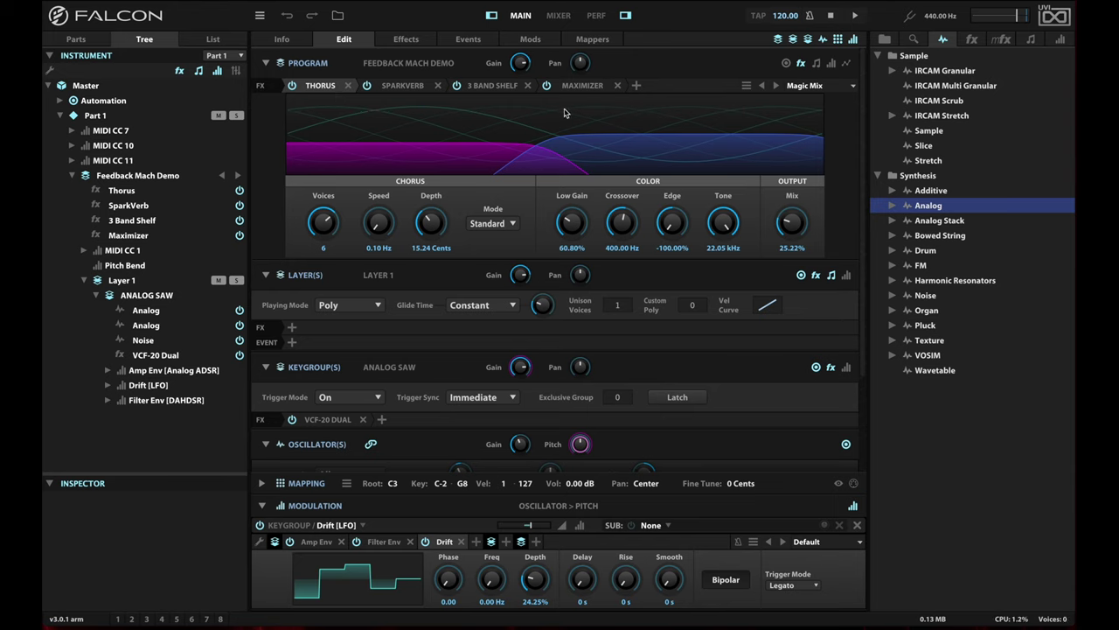
click(971, 39)
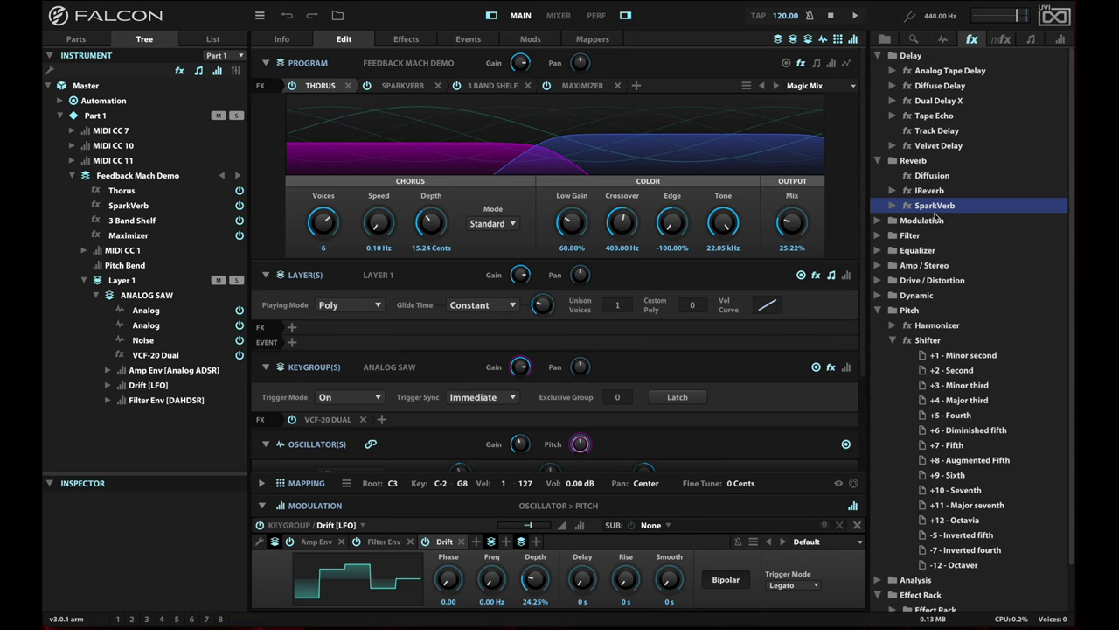
Step: Expand the Effect Rack category in the effects browser and collapse the Pitch category
scroll(934, 215, down, 1)
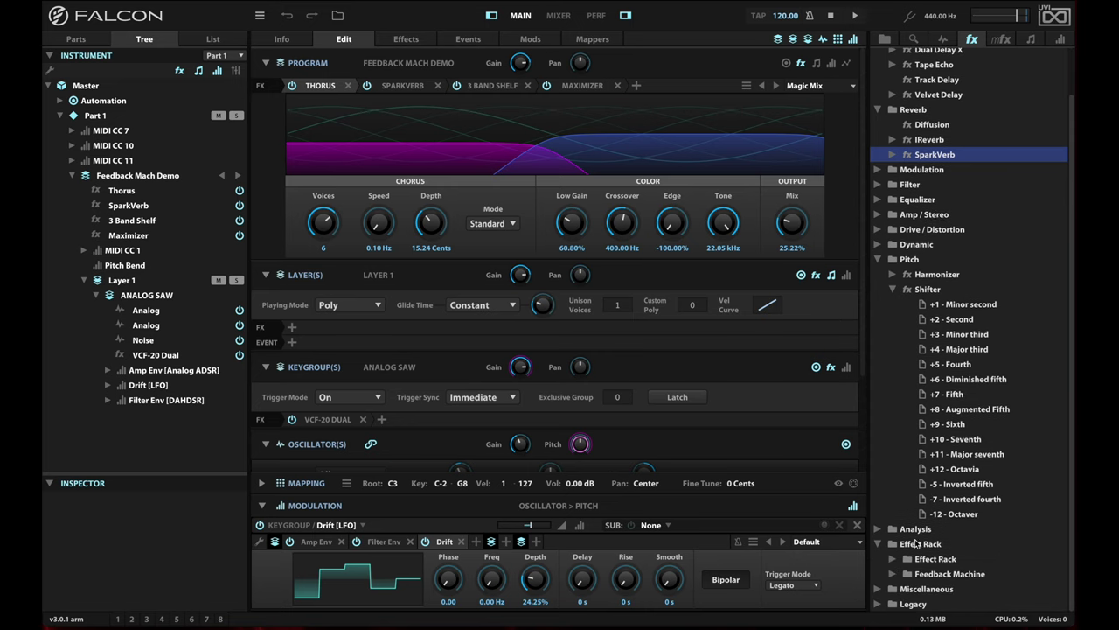
click(919, 543)
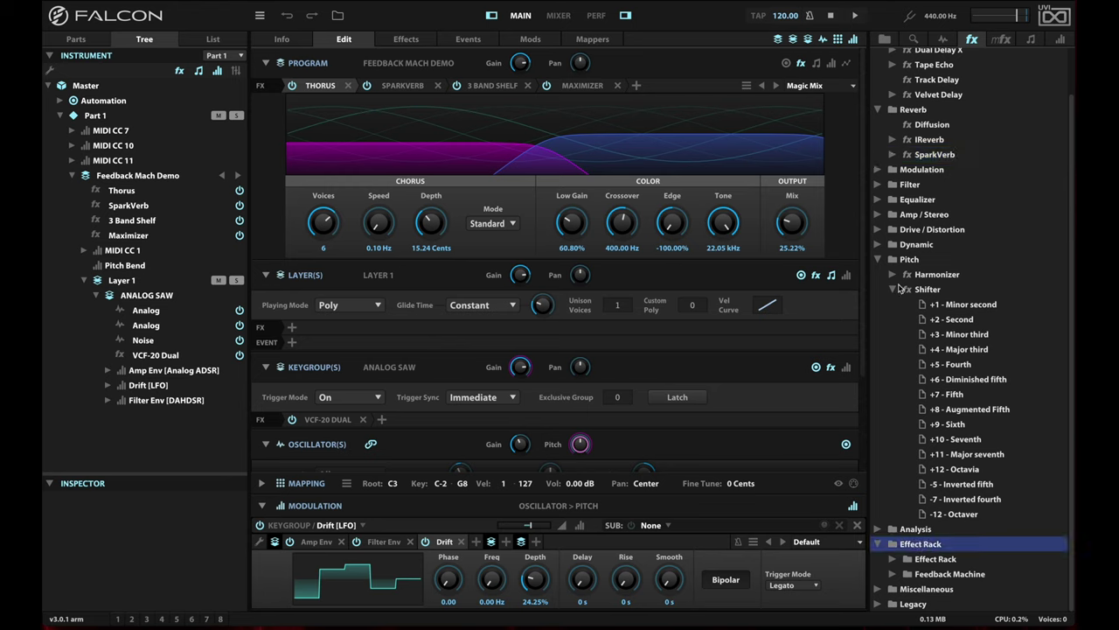
click(879, 259)
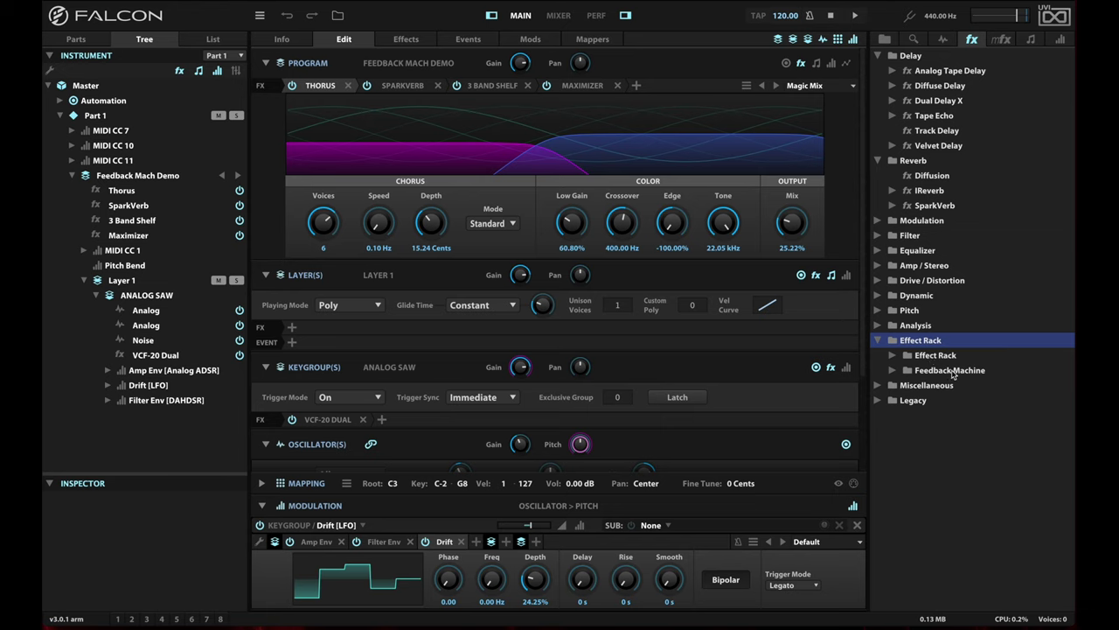
Step: Drag Feedback Machine from the browser into the program effect chain right after Thorus
drag(952, 374, 371, 88)
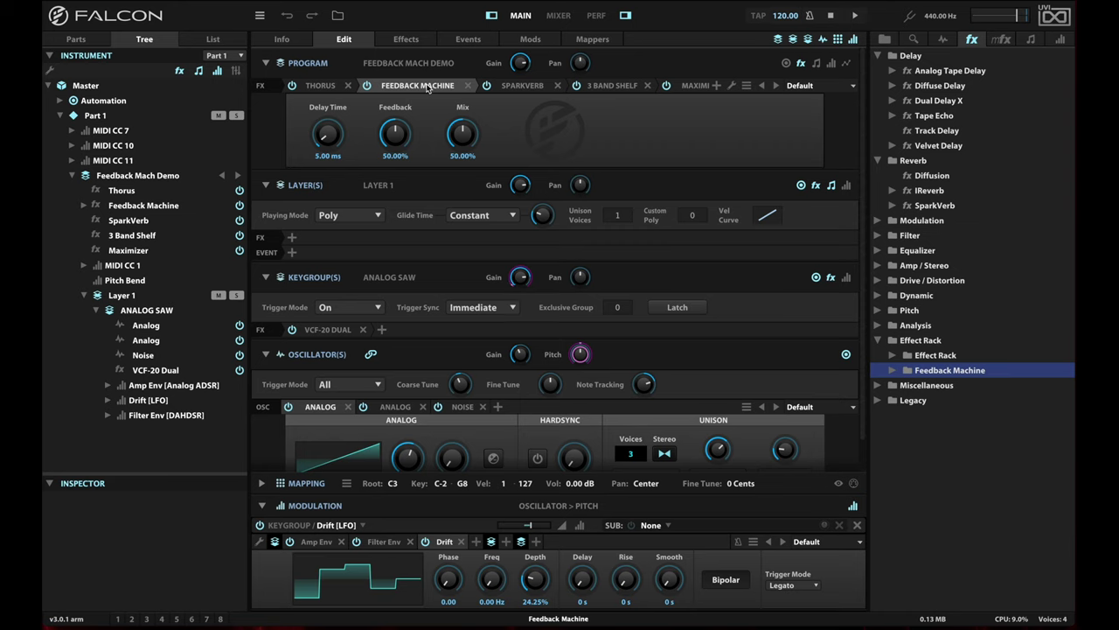
Step: Expand Feedback Machine in the tree, select Chain1, and show its empty Multi FX effects page
click(84, 205)
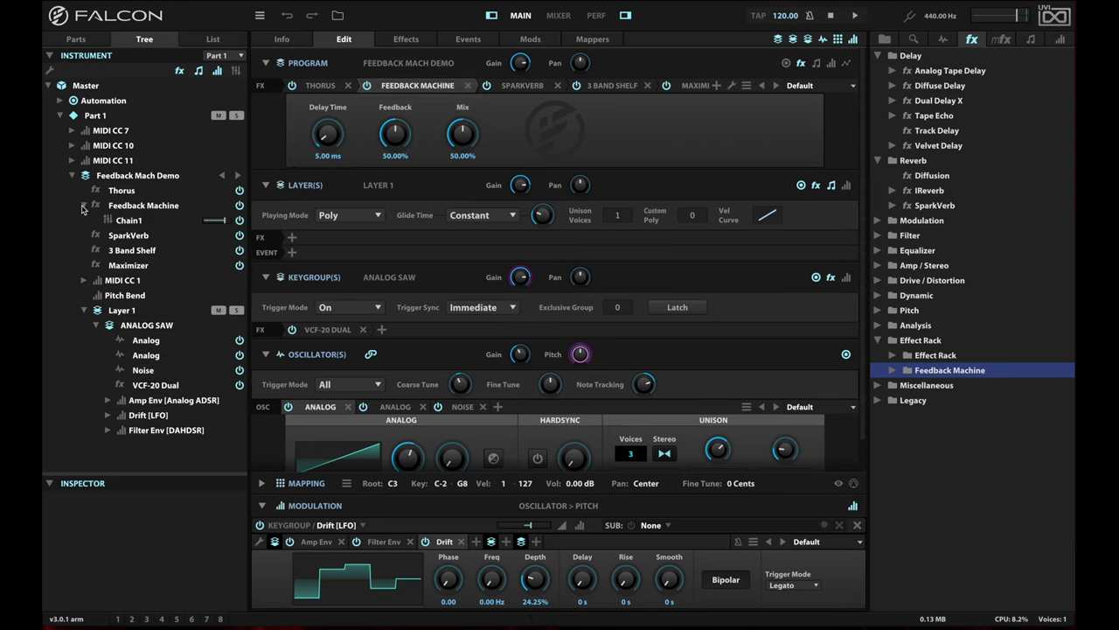
click(143, 225)
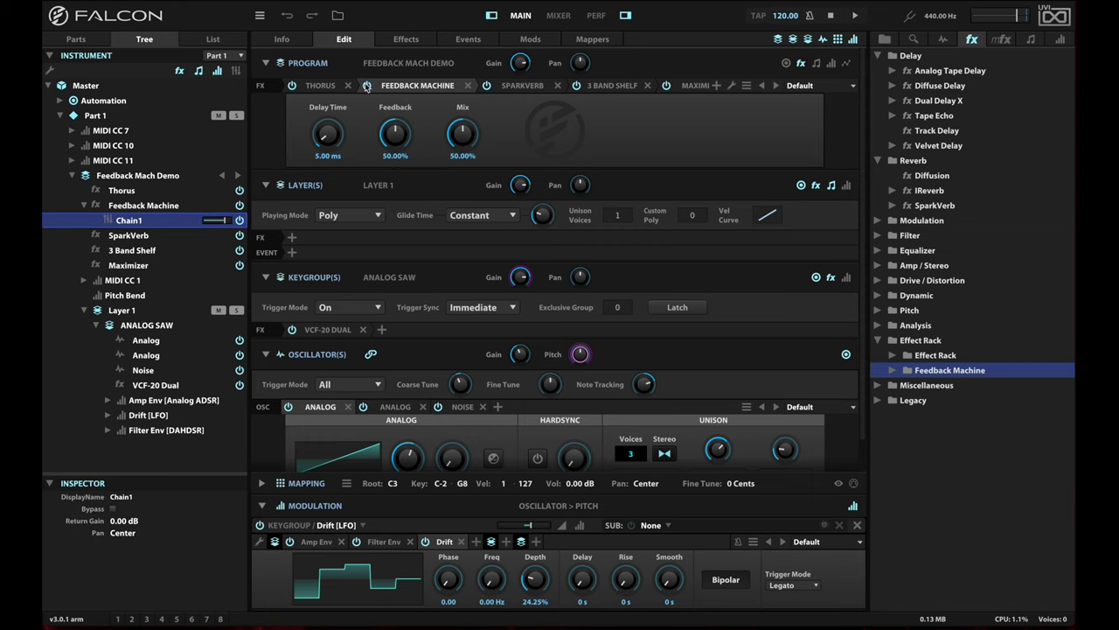
click(409, 41)
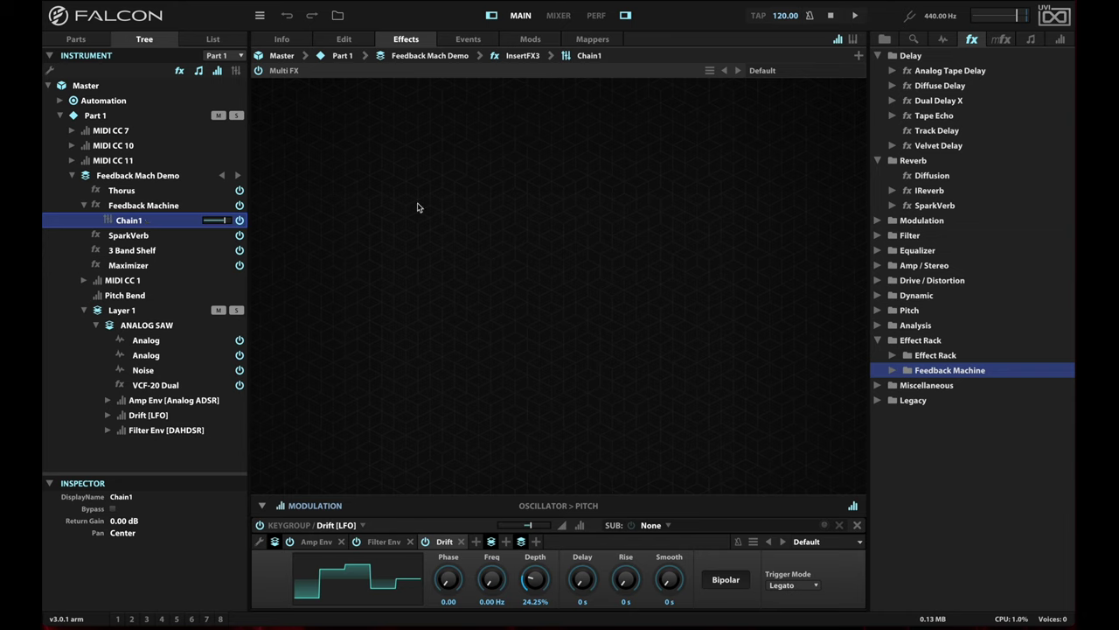
Step: Rename Chain1 to 'Shimmer' in the Inspector
double_click(123, 496)
text(shimmer)
key(Return)
Step: Add a Shifter effect from the Pitch category into the Shimmer chain
click(878, 310)
drag(924, 341, 577, 120)
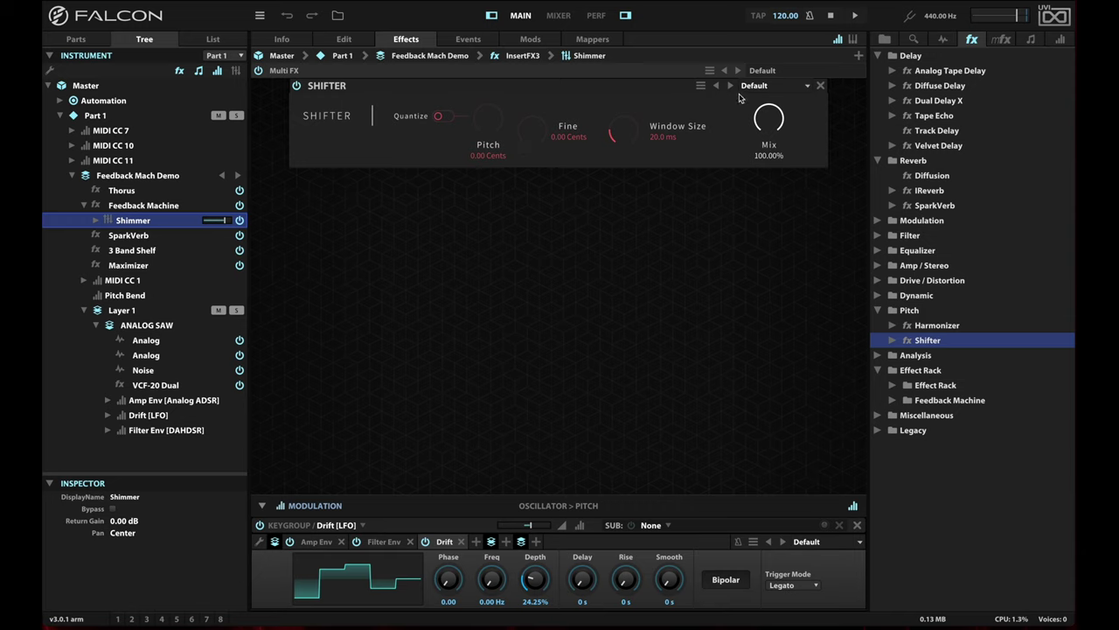
click(757, 86)
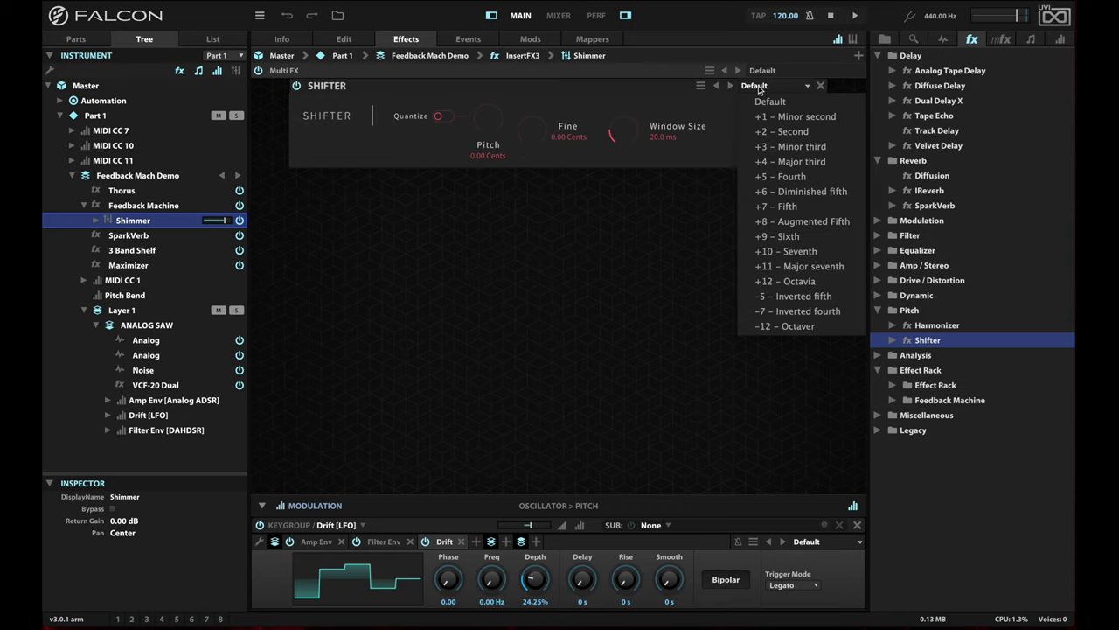
Step: Load the +12 – Octavia Shifter preset, set fine to -1.19 cents and window size to about 30 ms
click(767, 282)
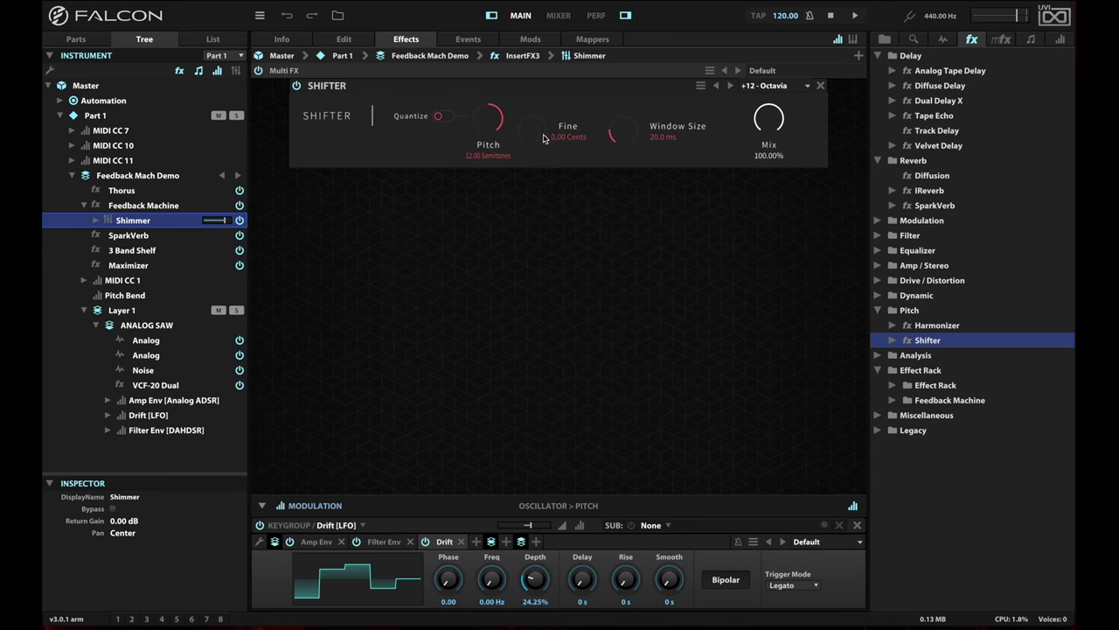
click(537, 137)
scroll(537, 138, down, 2)
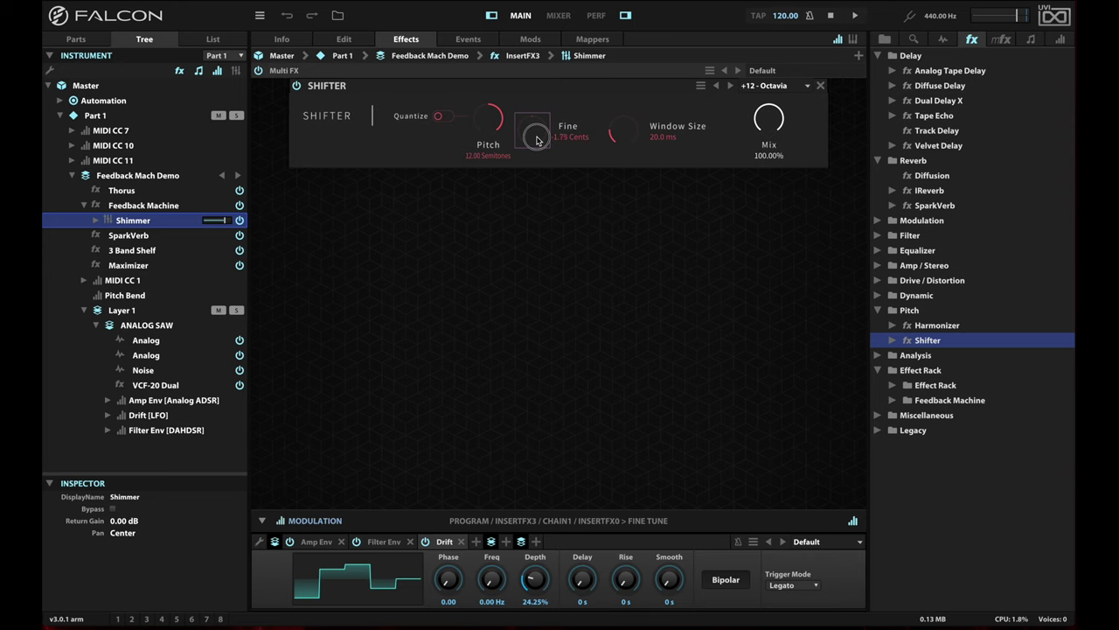
scroll(537, 140, up, 3)
drag(624, 132, 656, 49)
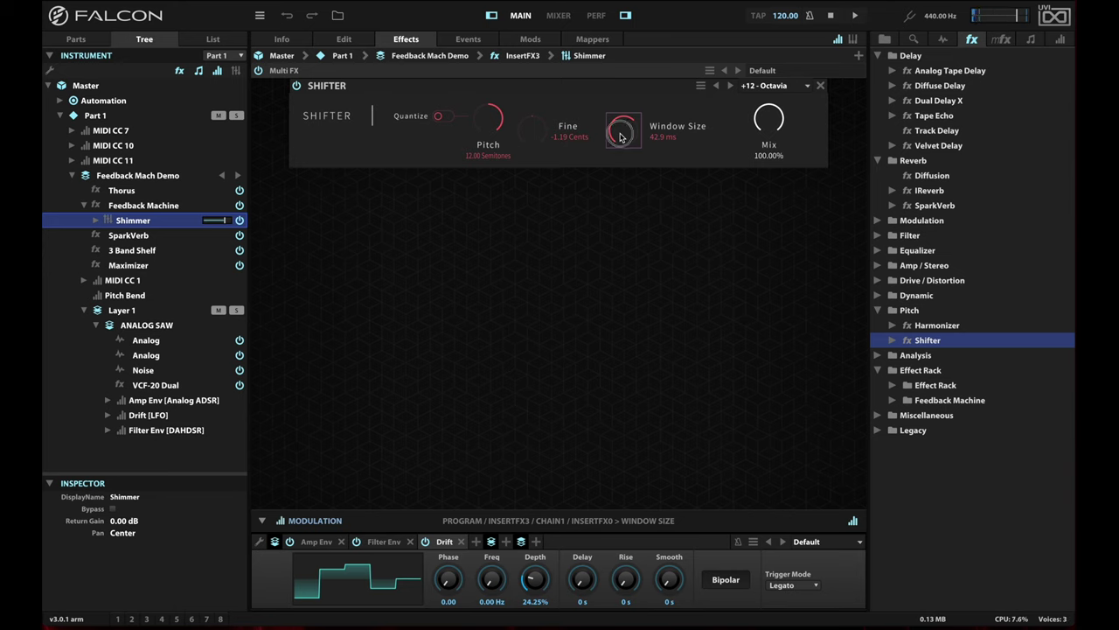
drag(620, 137, 615, 183)
Step: Set the Feedback Machine delay time to 14.7 ms, leaving feedback and mix at 50%
click(361, 41)
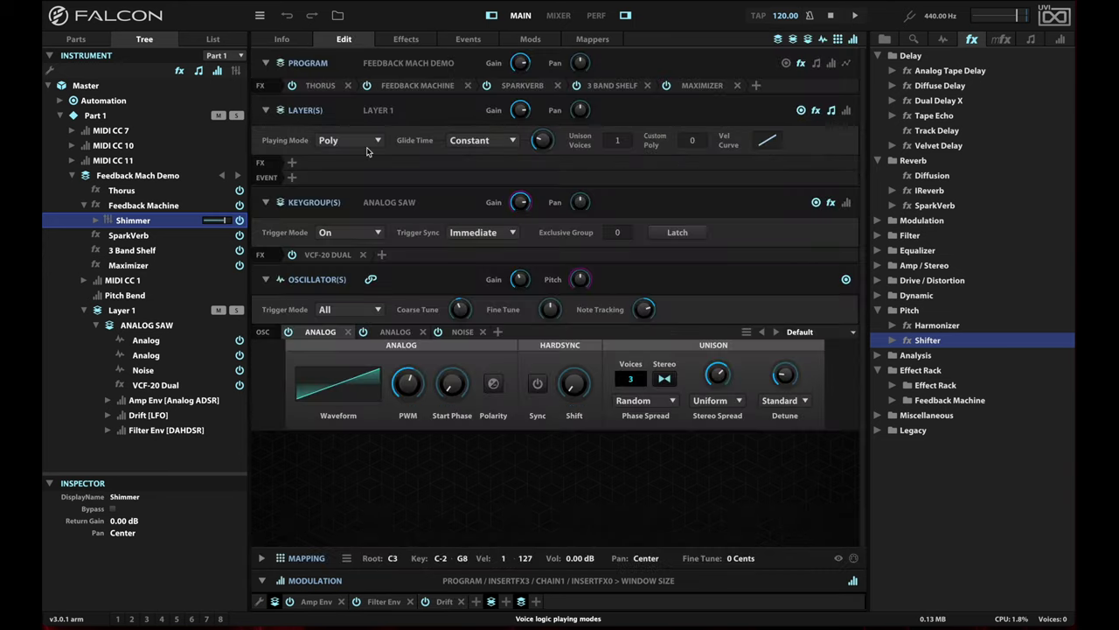
click(417, 86)
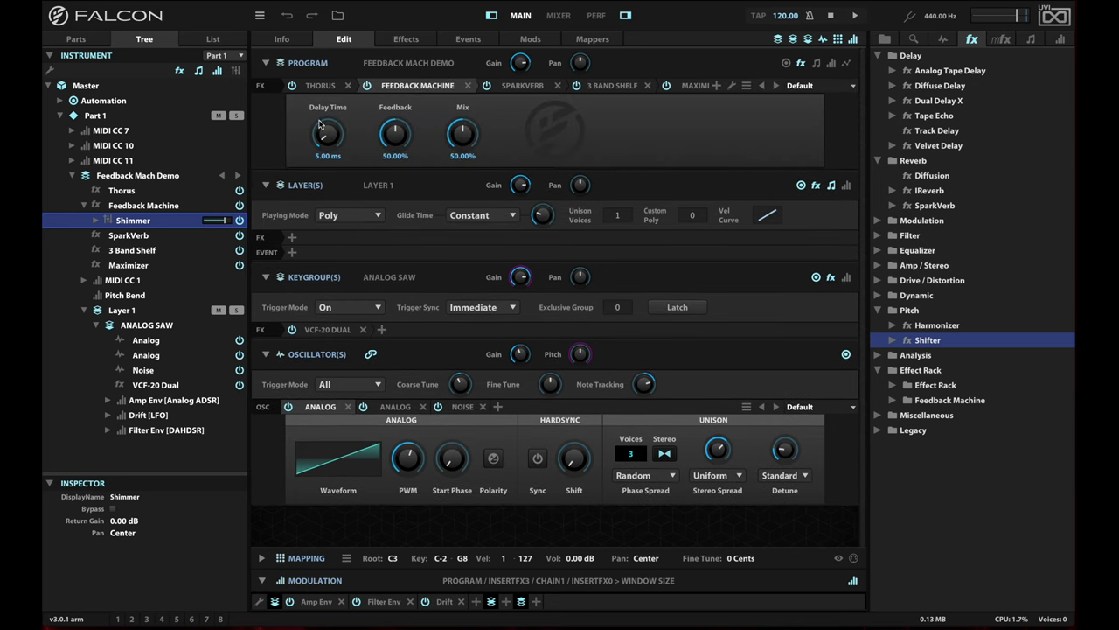
drag(326, 145, 363, 43)
drag(326, 130, 331, 96)
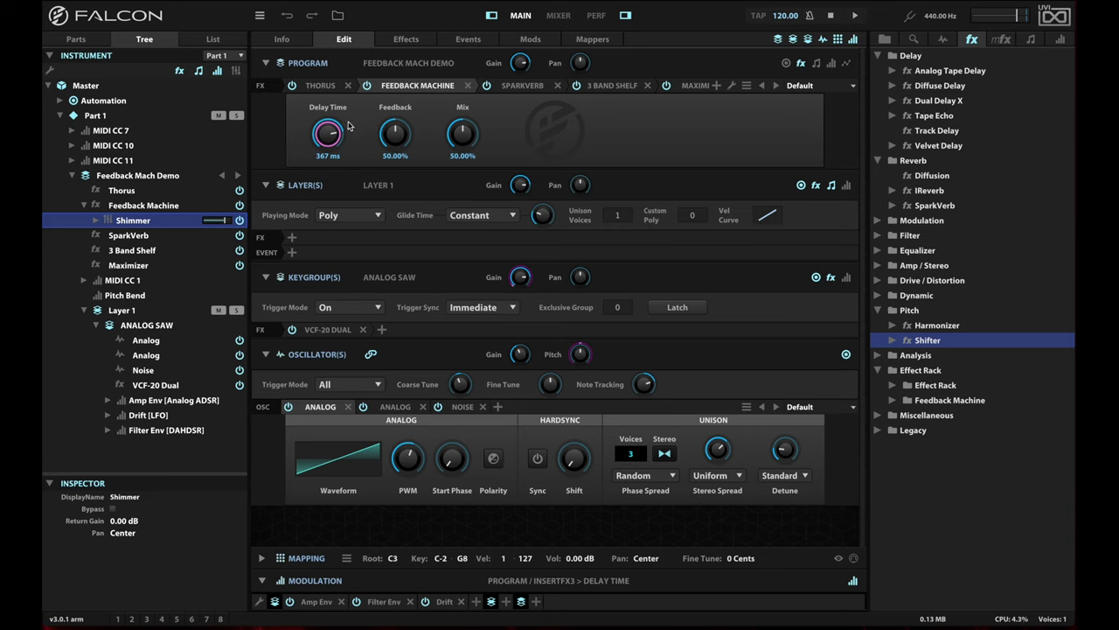
drag(329, 135, 328, 256)
Step: Fine-tune the Shifter's Window Size to 51.7 ms, keeping pitch at 12 semitones
click(406, 39)
click(625, 129)
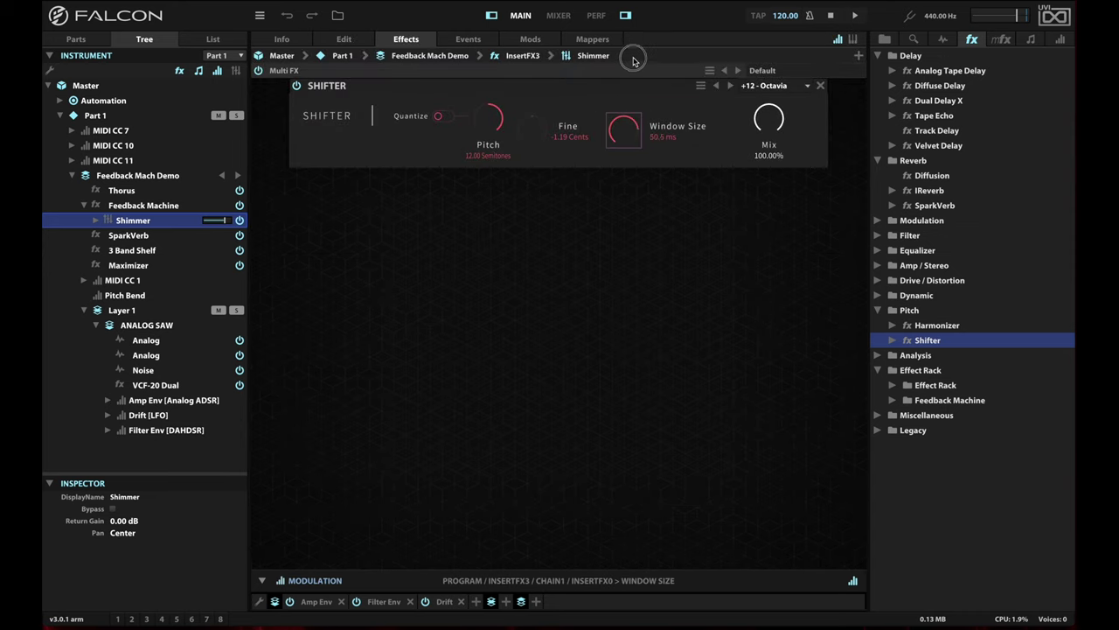
drag(635, 61, 635, 65)
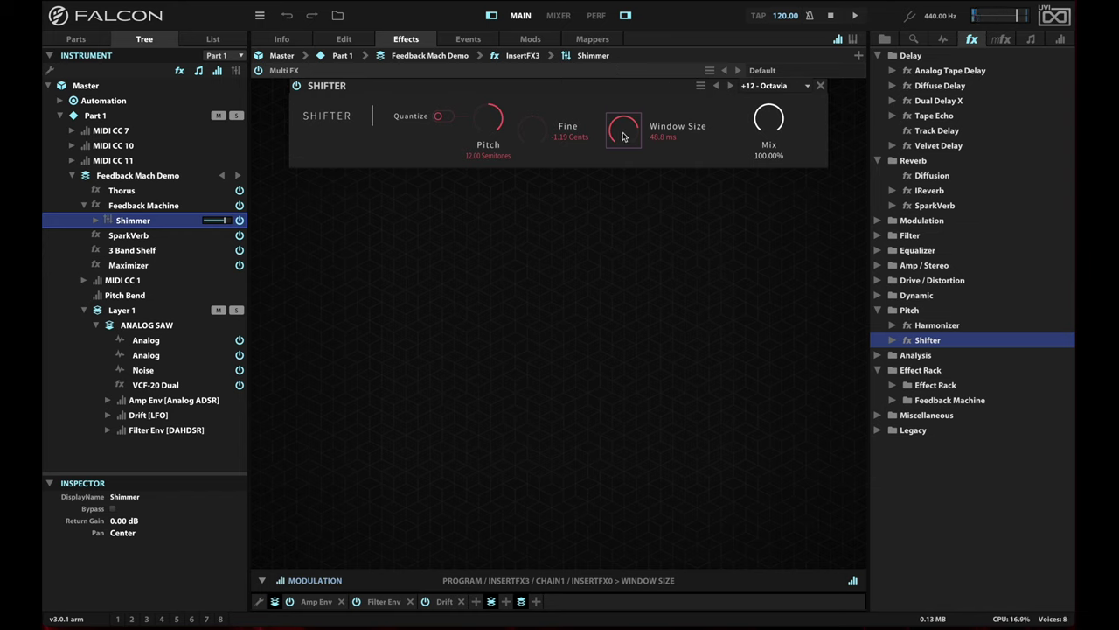
drag(623, 128, 624, 127)
Step: Add Dual Delay X below the Shifter with its delay time synced to tempo
click(923, 102)
drag(923, 102, 603, 231)
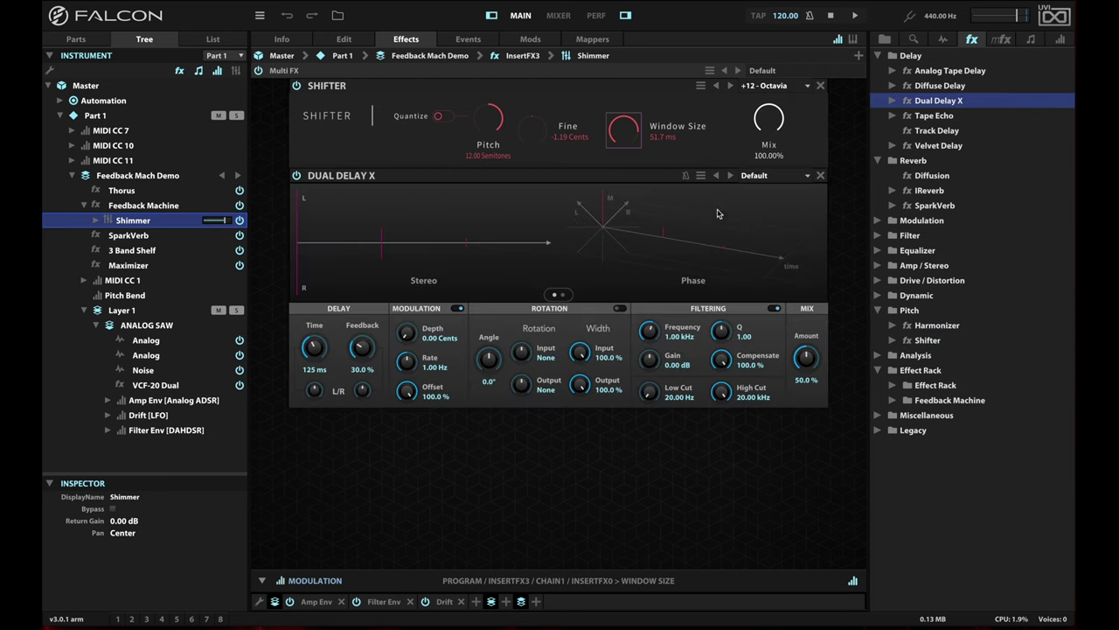
click(686, 175)
drag(315, 358, 368, 307)
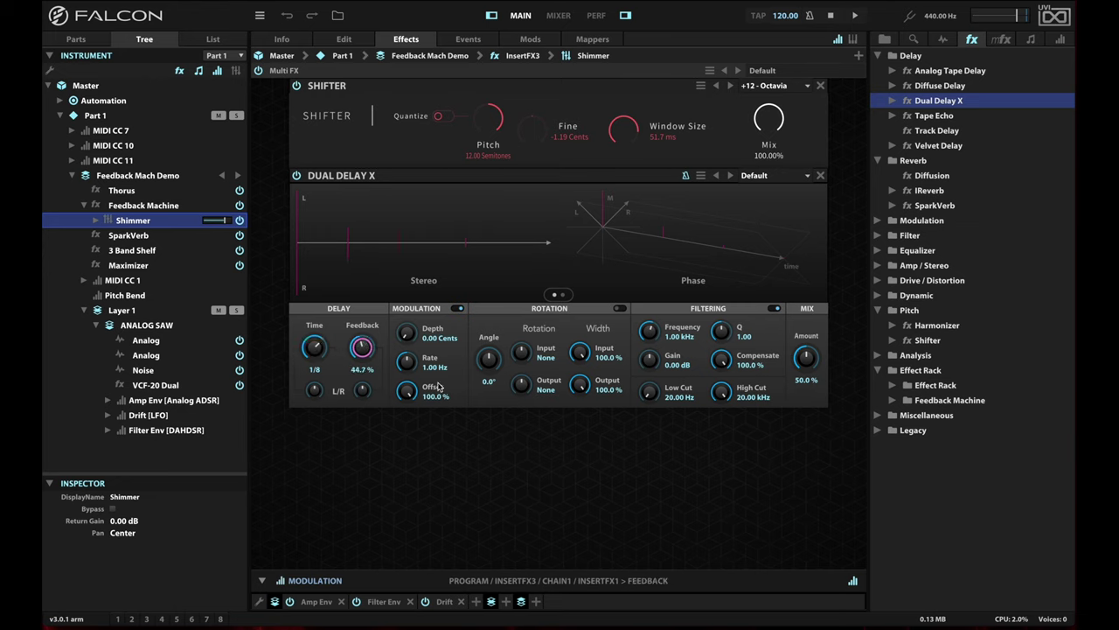
Step: Fine-tune the left delay time, set modulation depth to 2.37 cents, and add SparkVerb after the delay
drag(314, 390, 313, 395)
drag(407, 334, 404, 318)
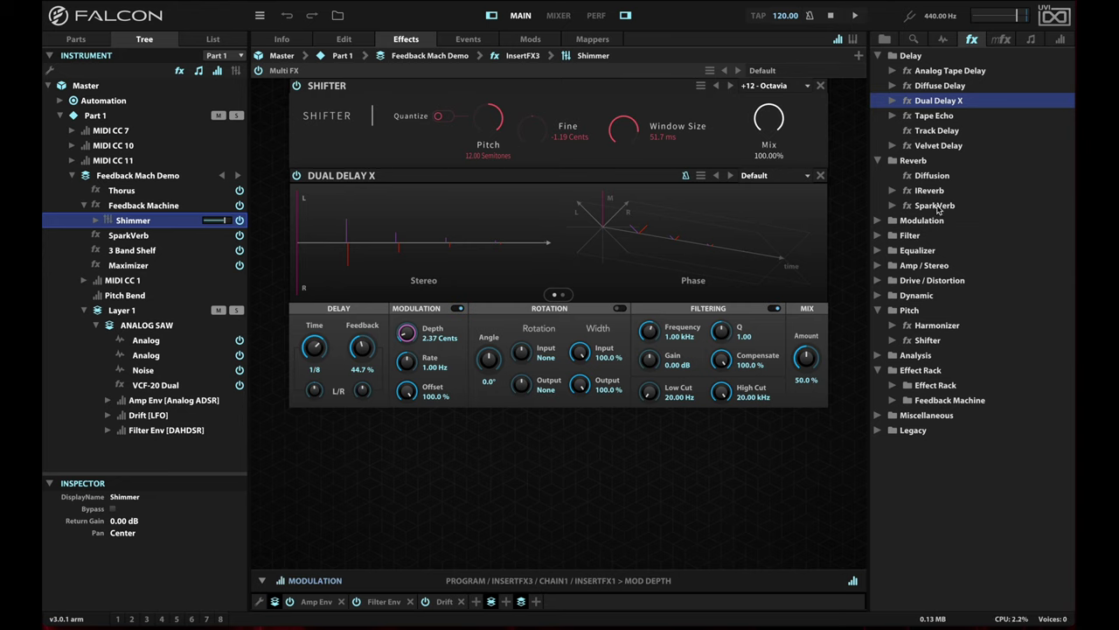
drag(936, 207, 548, 428)
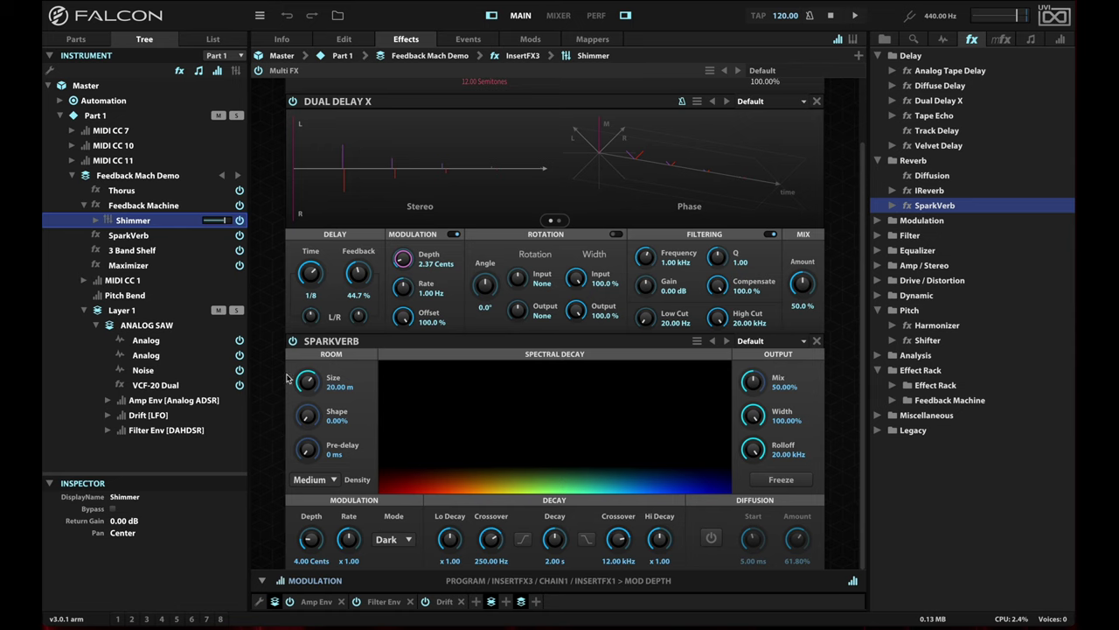
Step: Raise SparkVerb's shape, pre-delay and decay, shortening low decay and lengthening high decay
drag(307, 417, 307, 347)
drag(308, 447, 306, 414)
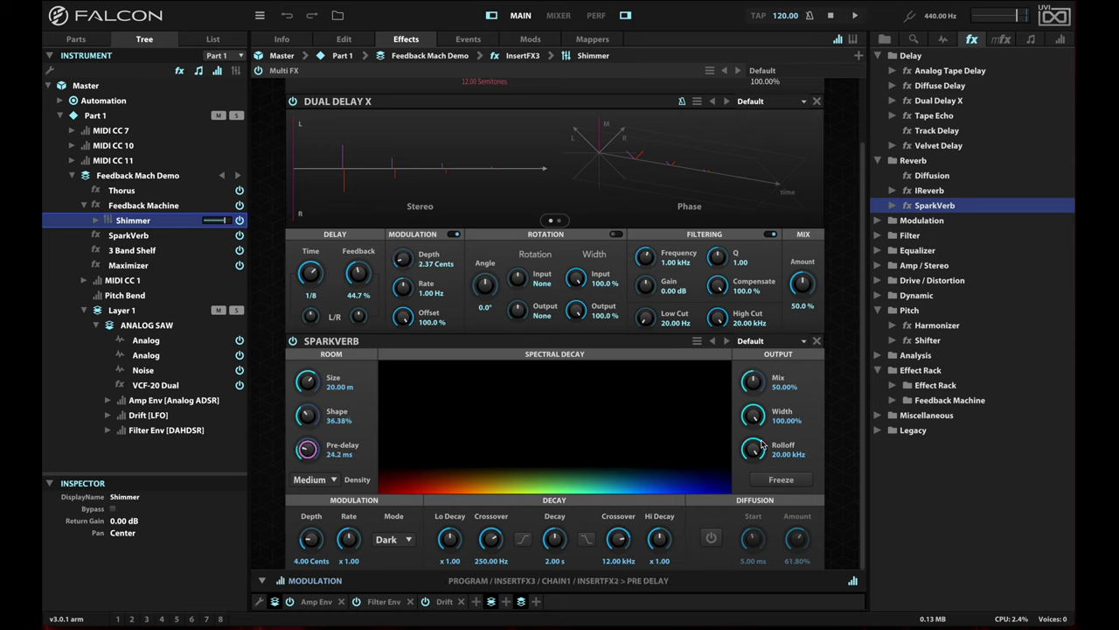
drag(568, 530, 564, 506)
drag(445, 544, 445, 562)
drag(659, 542, 661, 537)
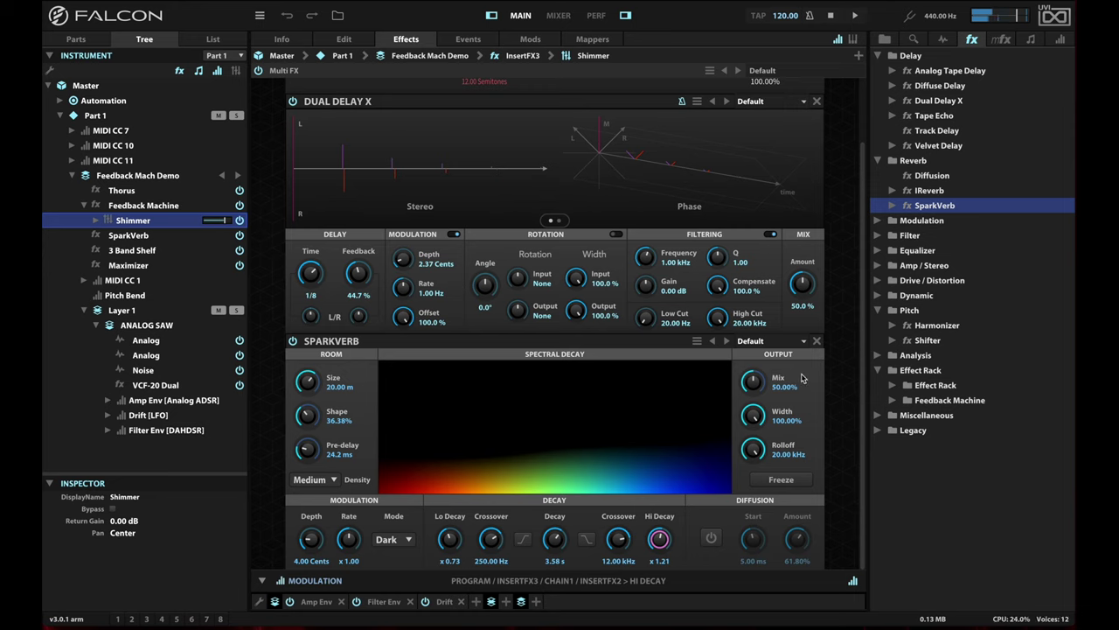
Step: Set SparkVerb fully wet at 100% mix with a 4.87 s decay
drag(757, 383, 742, 100)
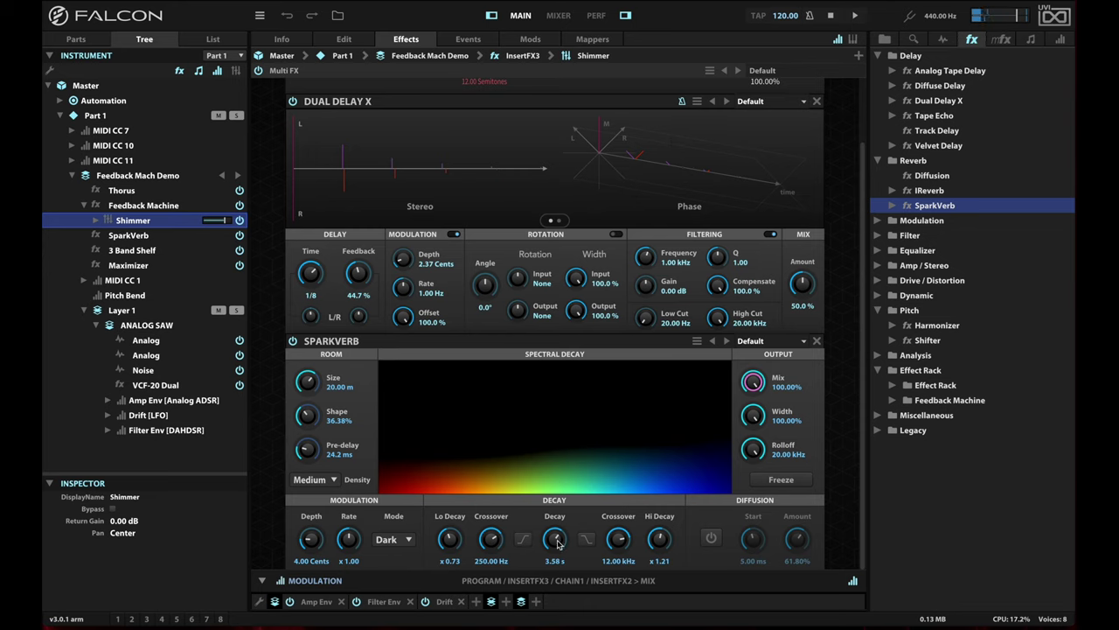
drag(556, 542, 558, 578)
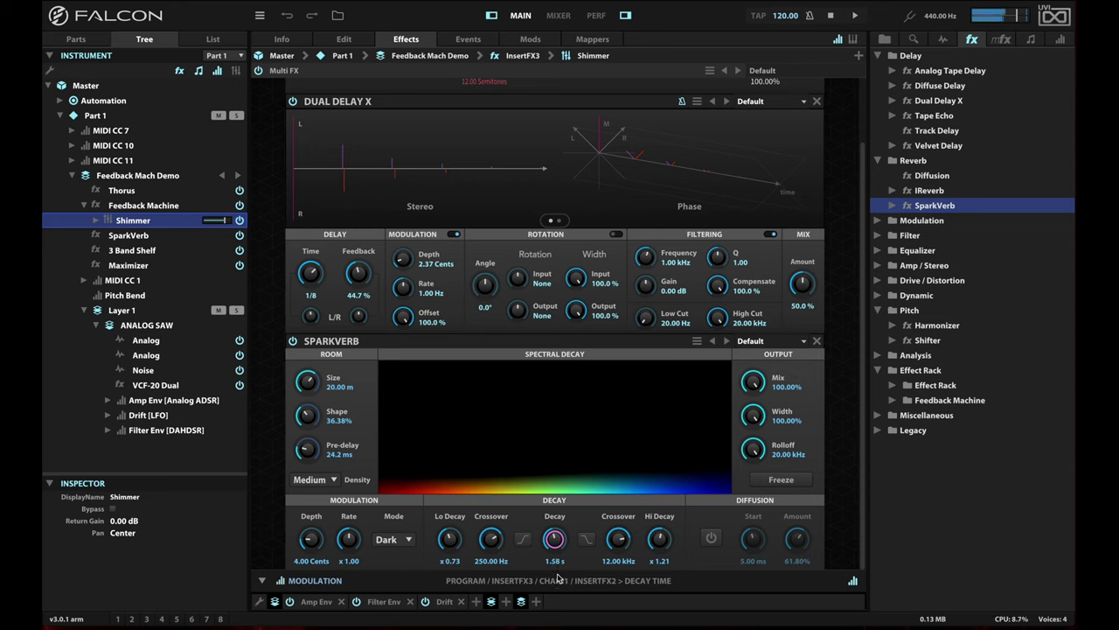
drag(561, 563, 555, 501)
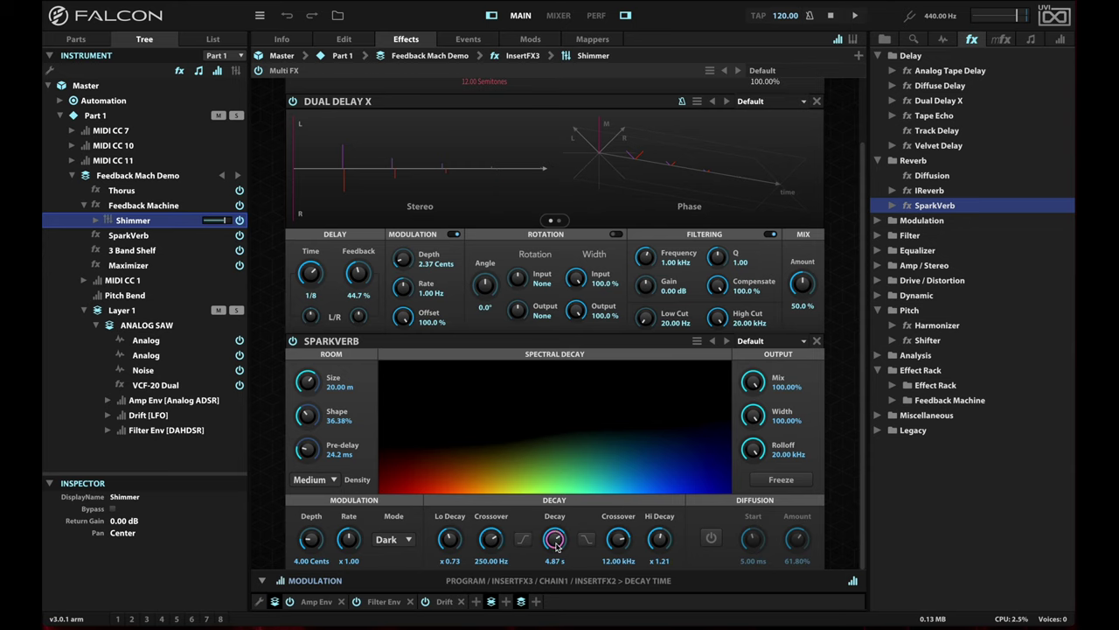
right_click(556, 544)
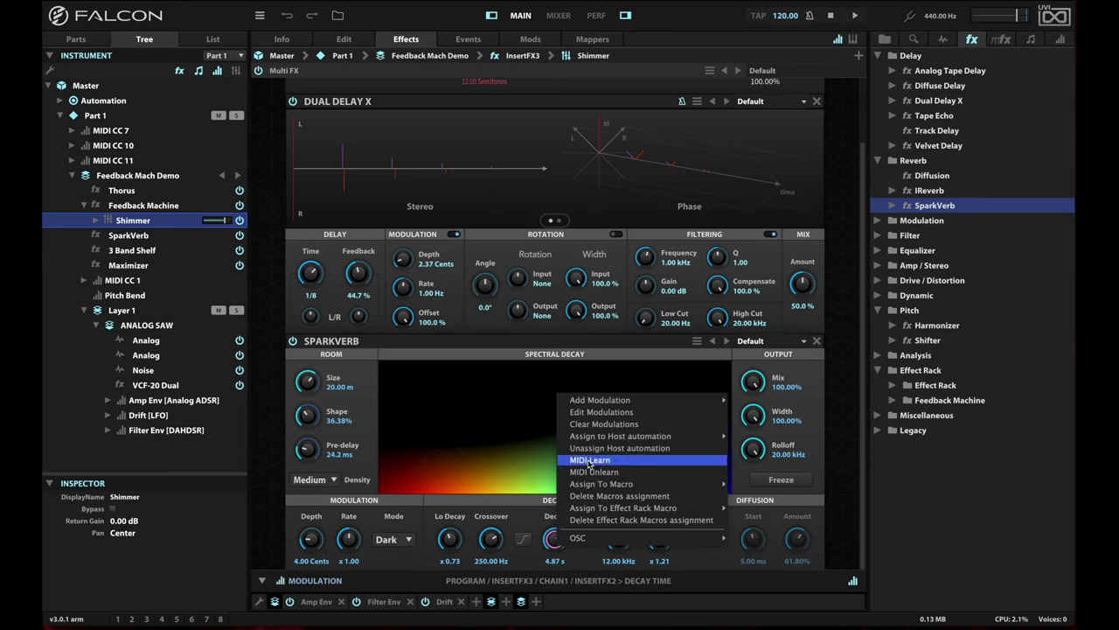
Step: Assign SparkVerb's Decay knob to a new effect rack macro, Macro 1, and view it in Edit
mouse_move(604, 508)
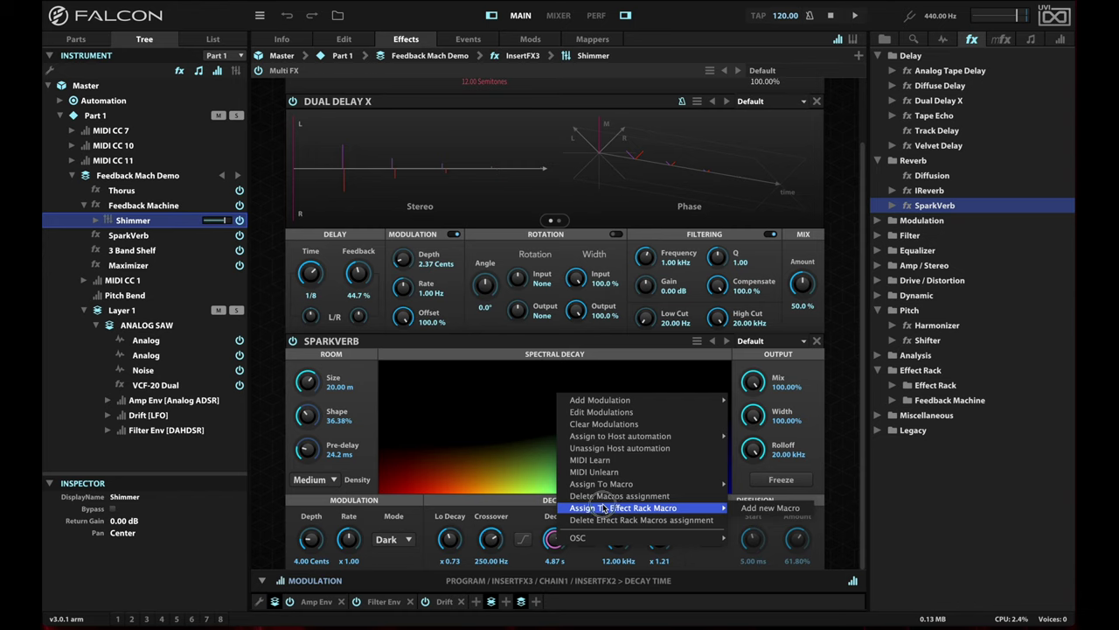
click(734, 508)
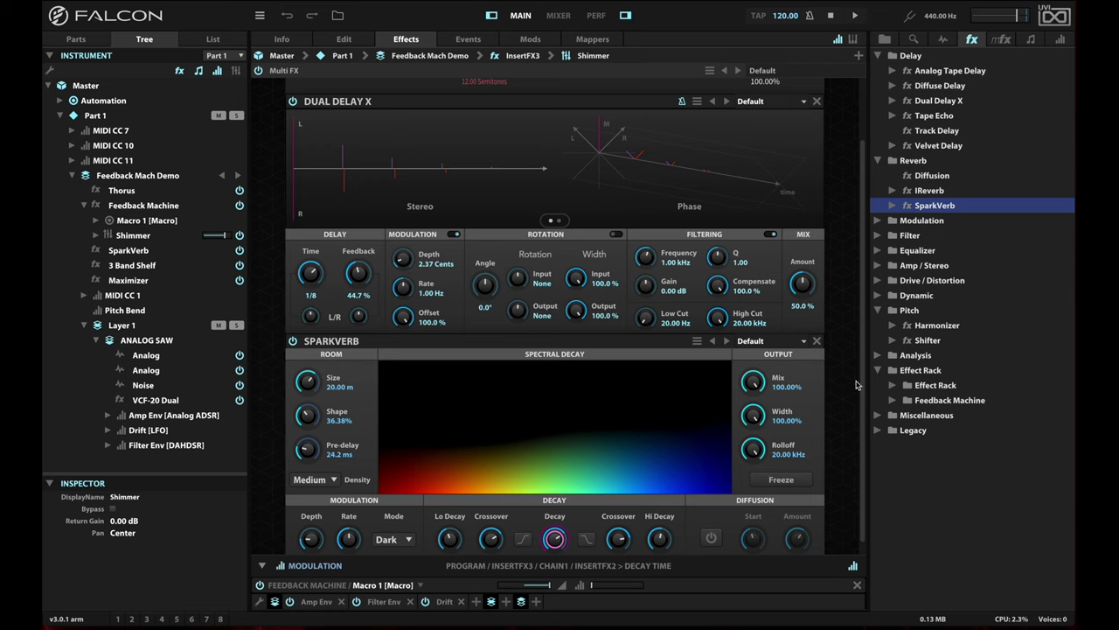
click(350, 39)
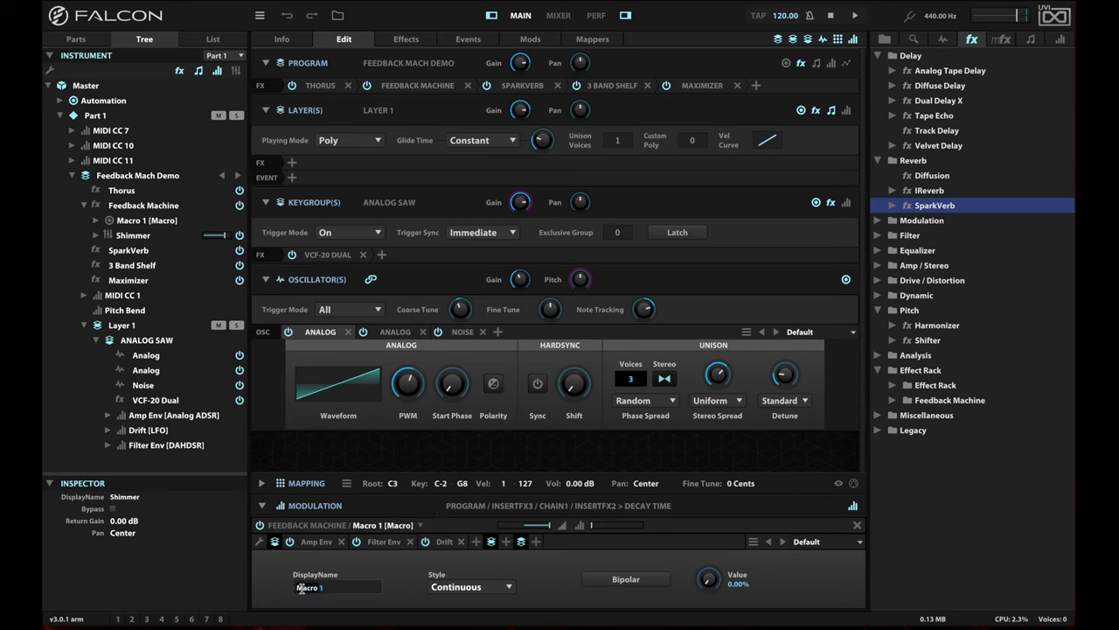
Step: Rename Macro 1 to 'Length' so it sits beside Delay Time, Feedback and Mix
double_click(338, 585)
text(Length)
key(Return)
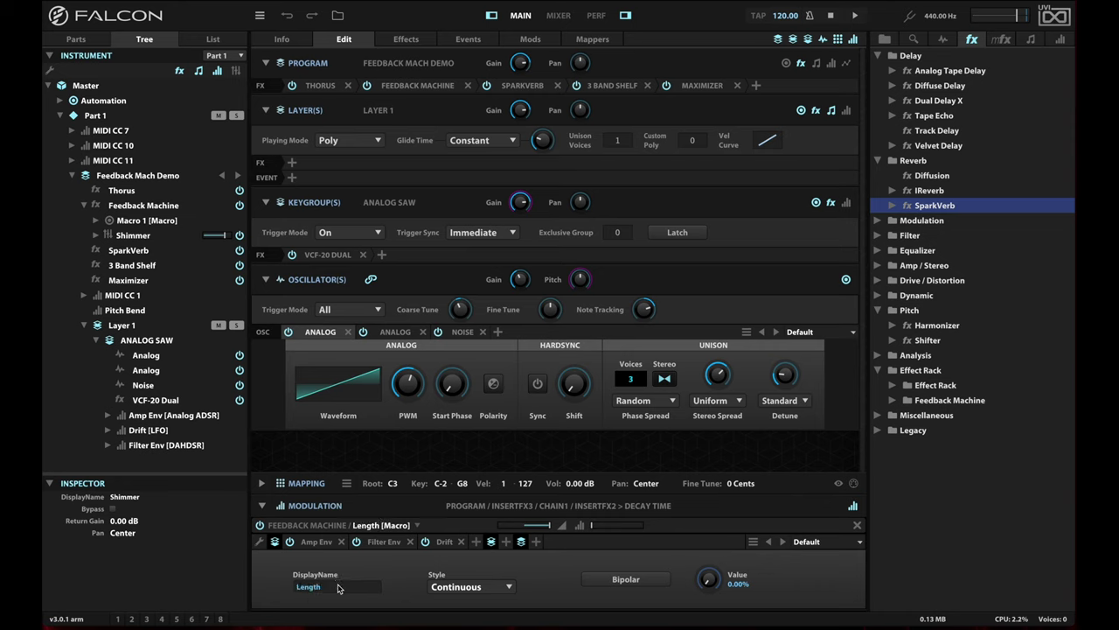
Step: Check that with the Length knob at 0.00%, SparkVerb's Decay reads 0.20 s
click(418, 85)
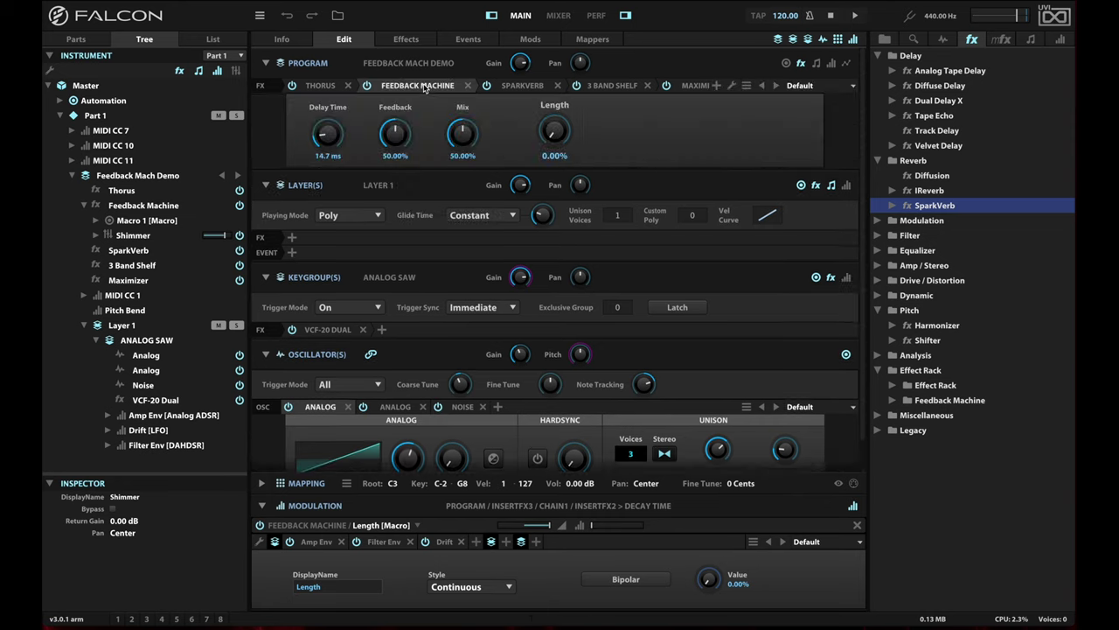
click(553, 133)
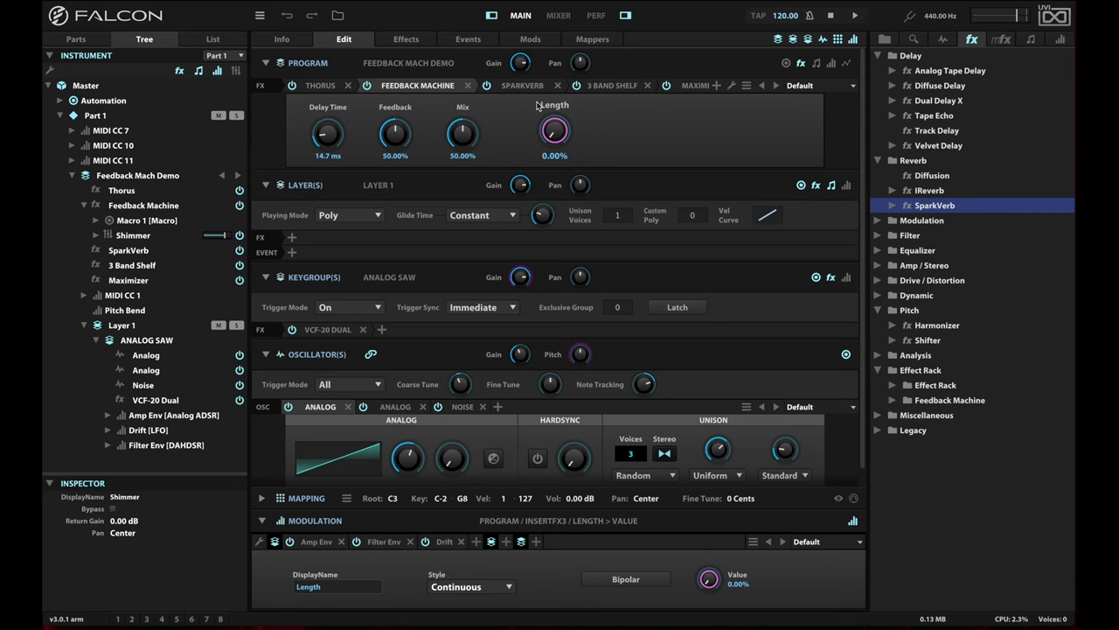
click(416, 41)
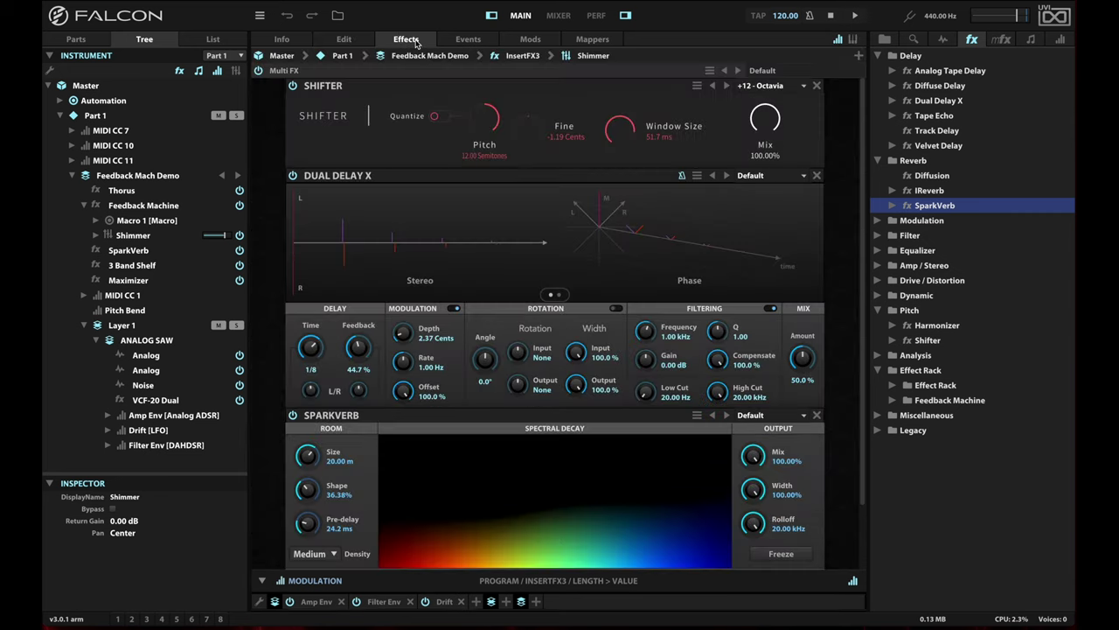
click(343, 40)
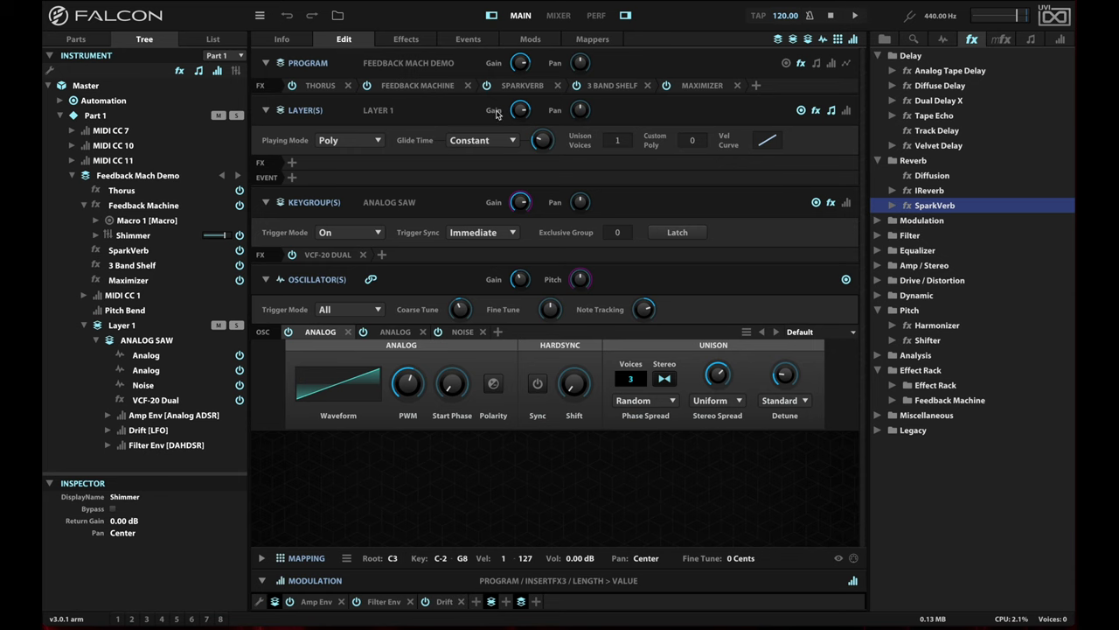
click(419, 85)
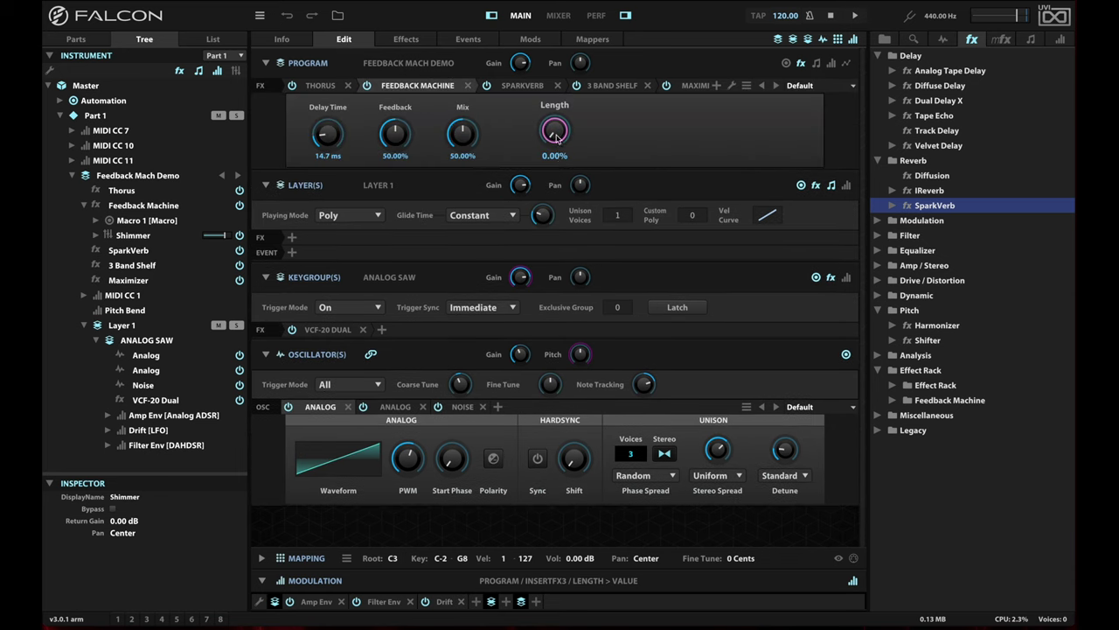
click(404, 42)
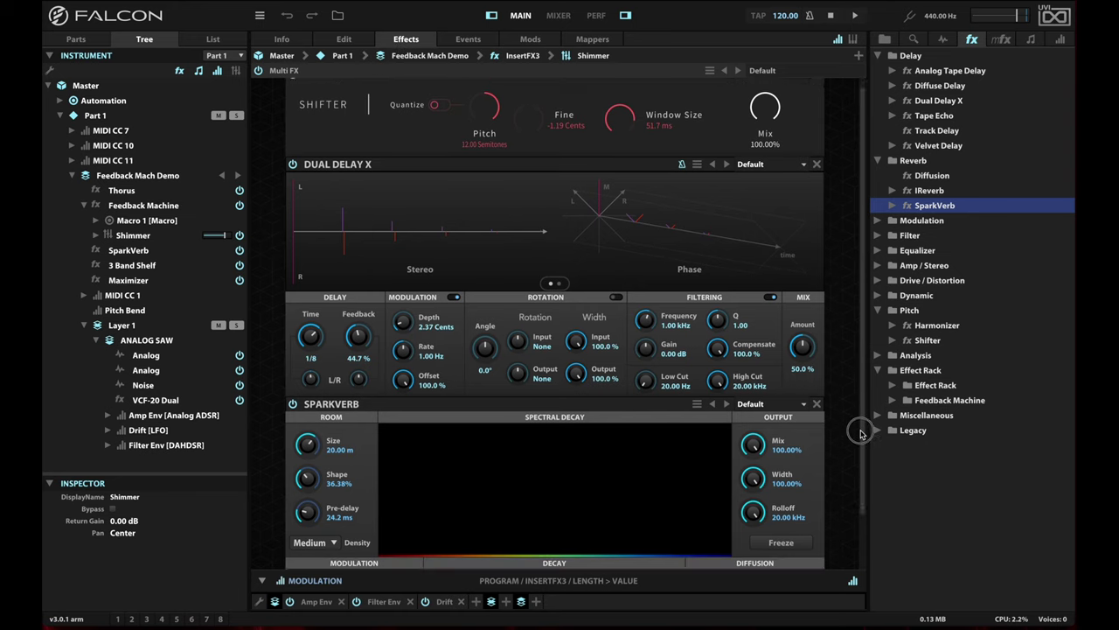
drag(863, 422, 860, 517)
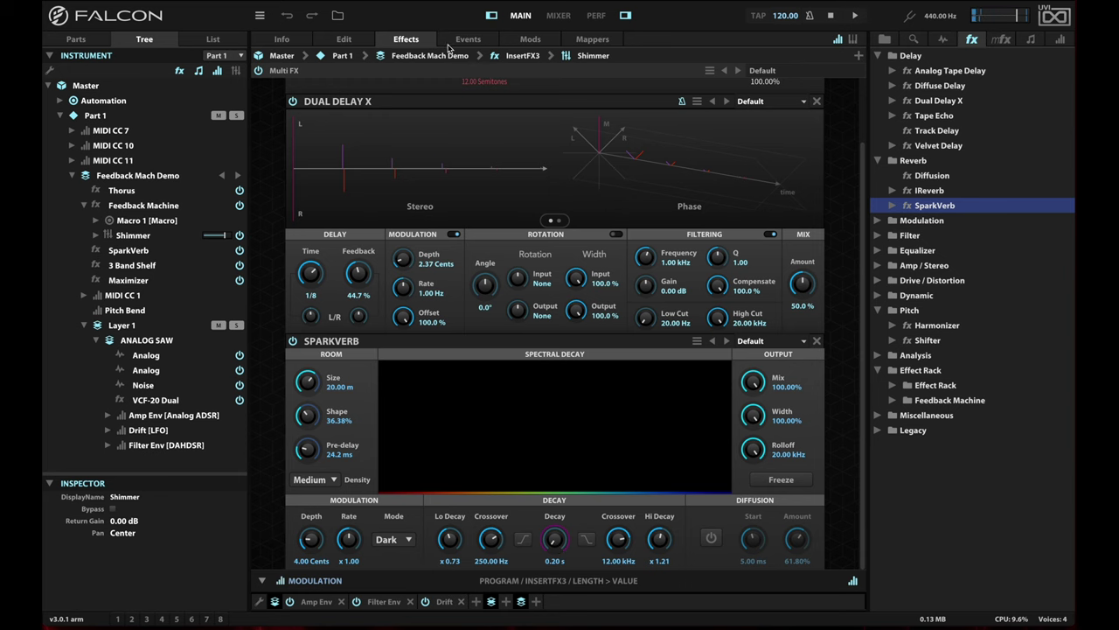
Step: Raise the Length macro's modulation offset slightly above zero
click(345, 41)
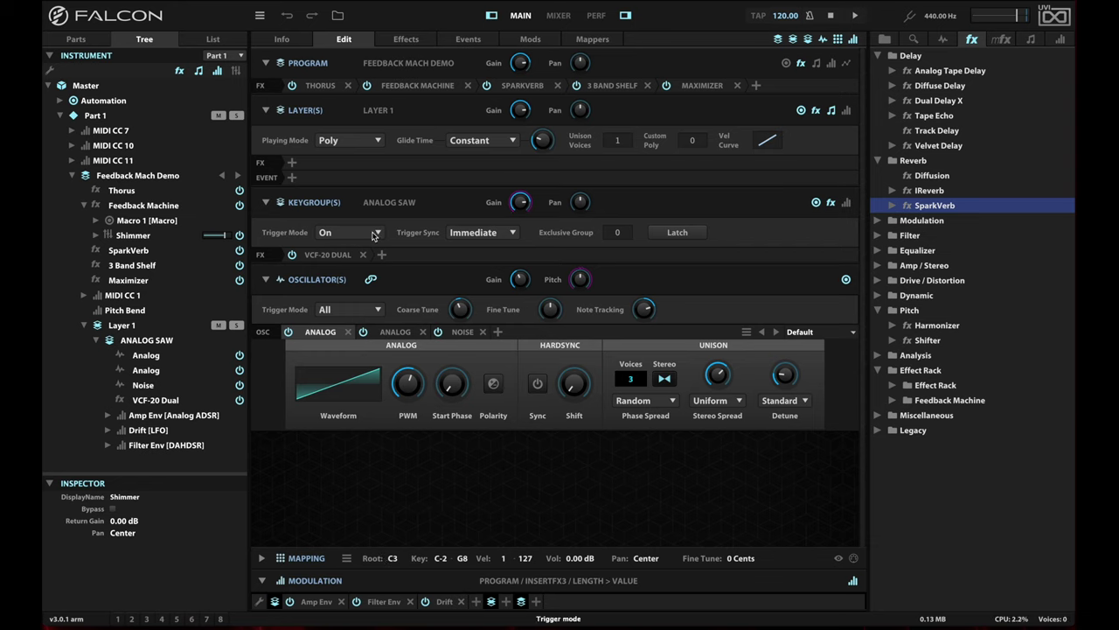
click(418, 85)
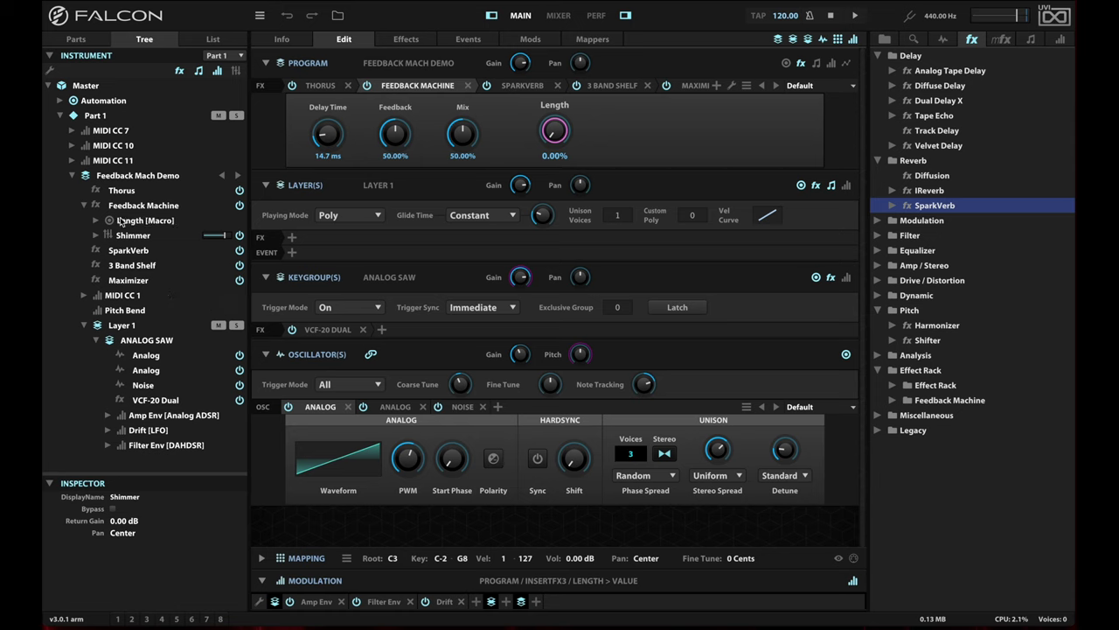
click(133, 223)
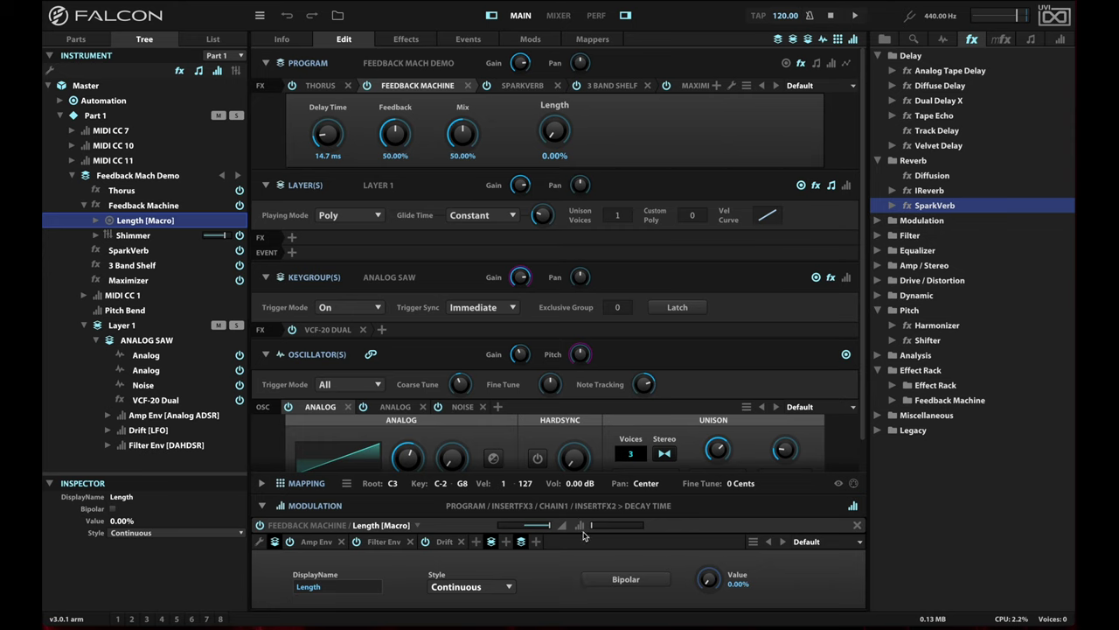
mouse_move(592, 529)
drag(592, 529, 602, 530)
Step: Select the Length knob and inspect SparkVerb in the Thorus, Feedback Machine, SparkVerb chain
click(553, 131)
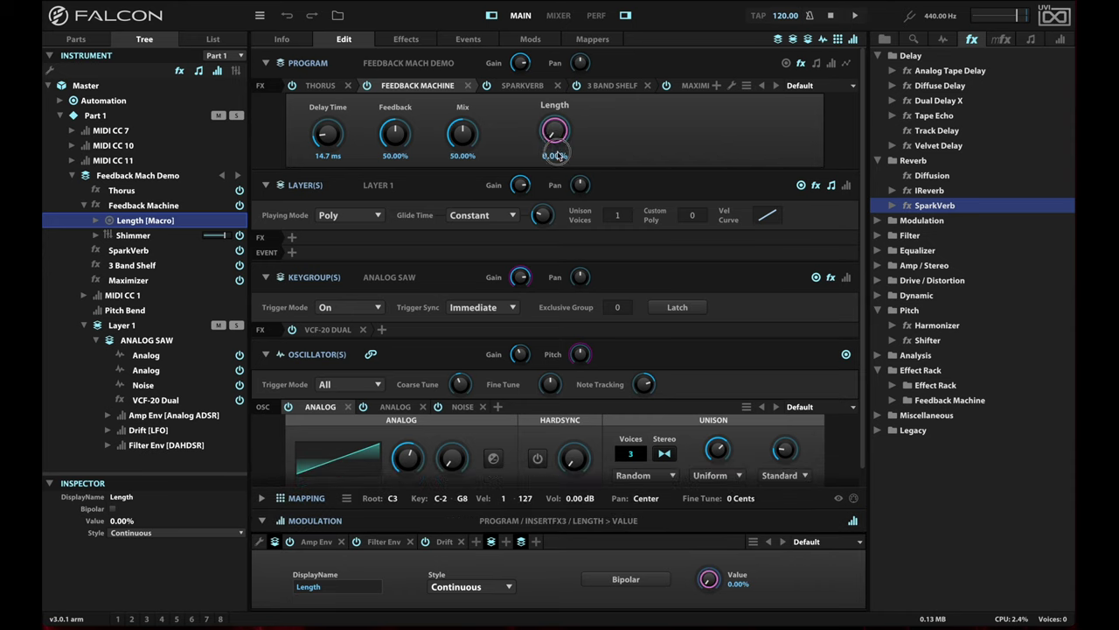
click(424, 41)
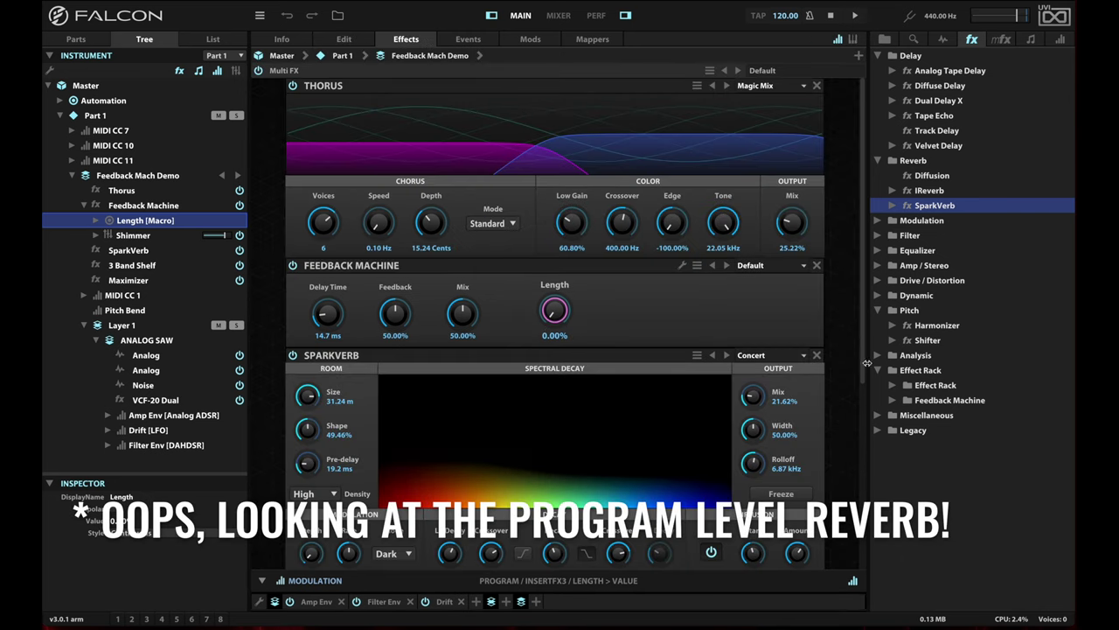
mouse_move(862, 357)
mouse_down()
mouse_move(860, 422)
mouse_move(860, 357)
mouse_up()
Step: Lower the Length-to-SparkVerb Decay Time ratio from 1.00 to 0.46, then turn Length to 100%
click(348, 40)
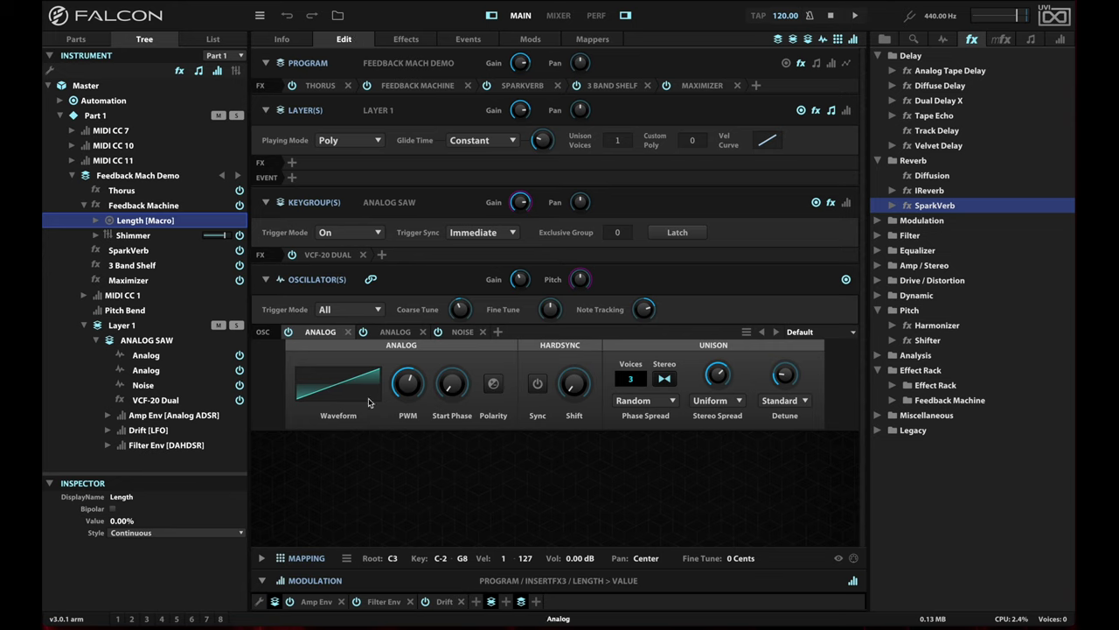
click(97, 220)
click(149, 237)
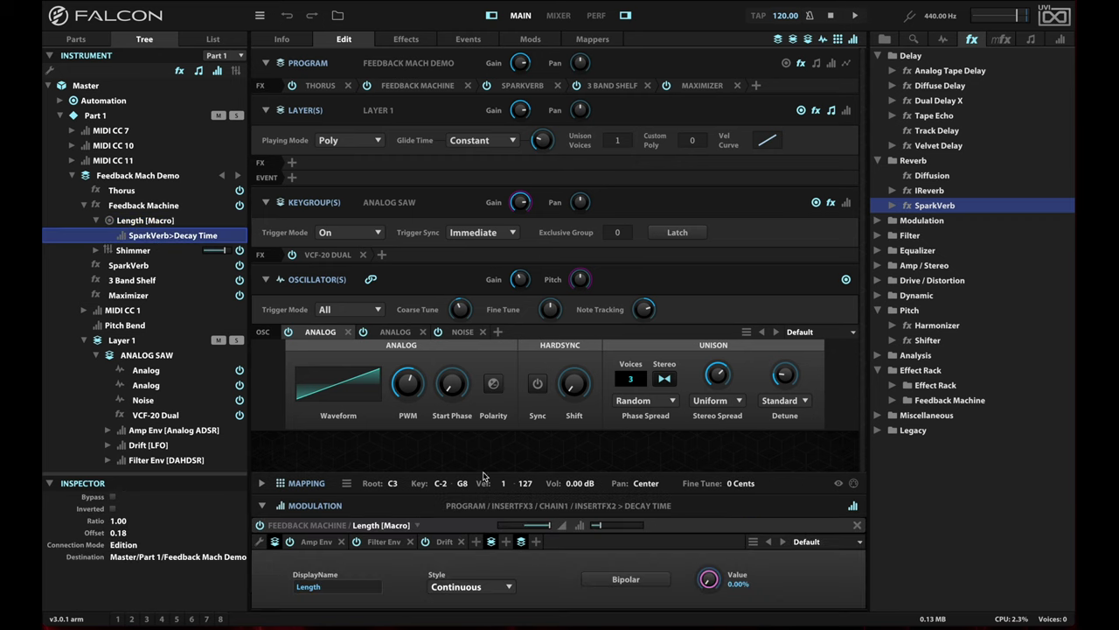
mouse_move(524, 523)
drag(551, 527, 535, 529)
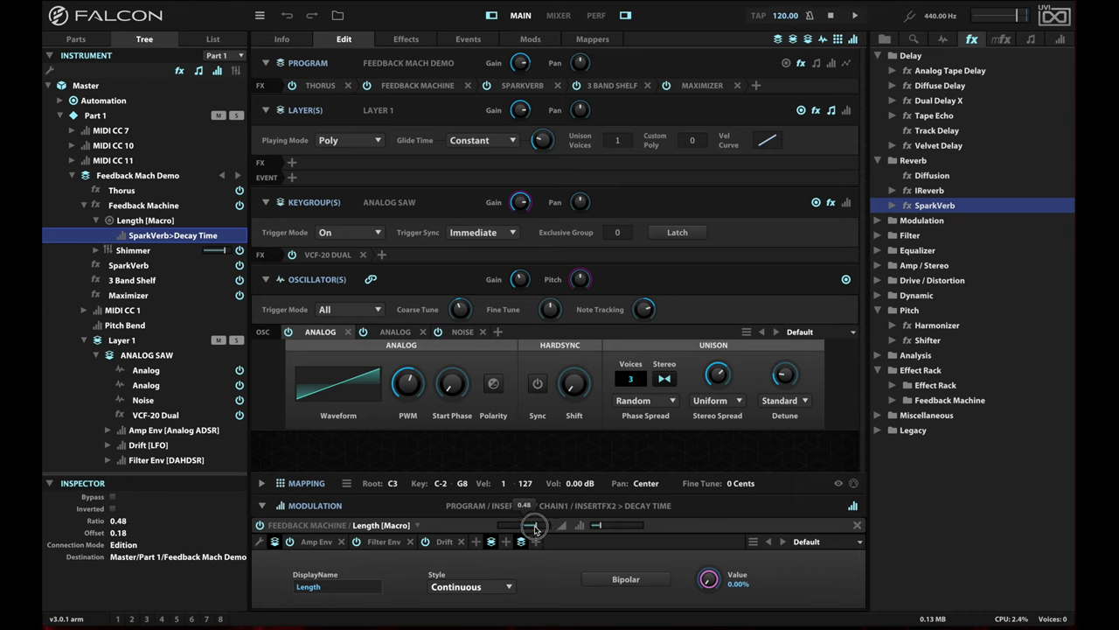
drag(536, 528, 534, 528)
click(418, 85)
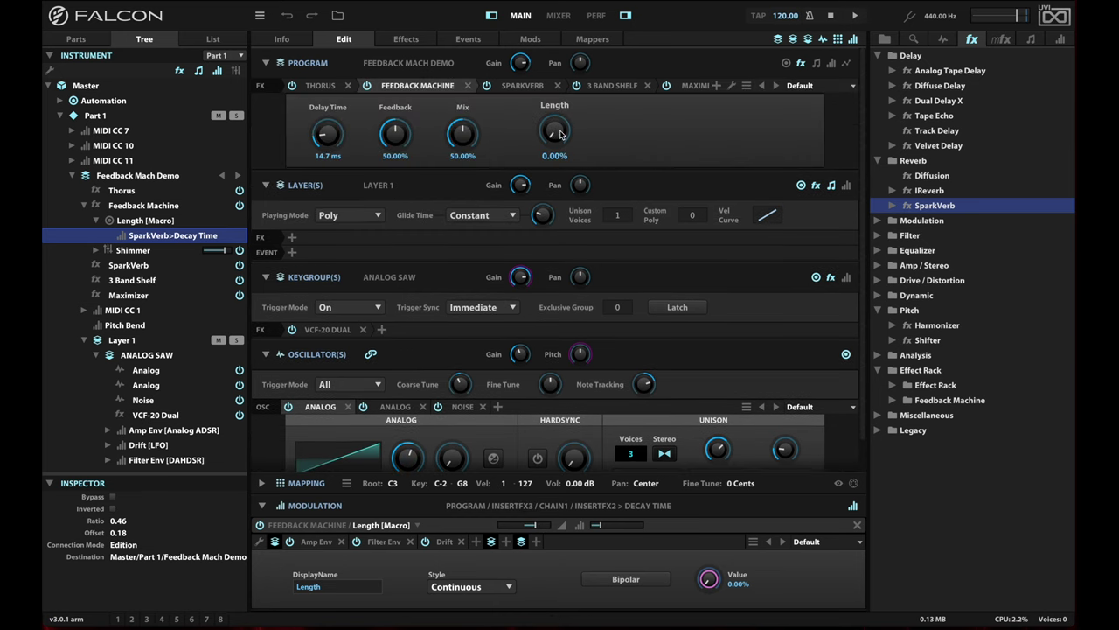
drag(559, 133, 560, 114)
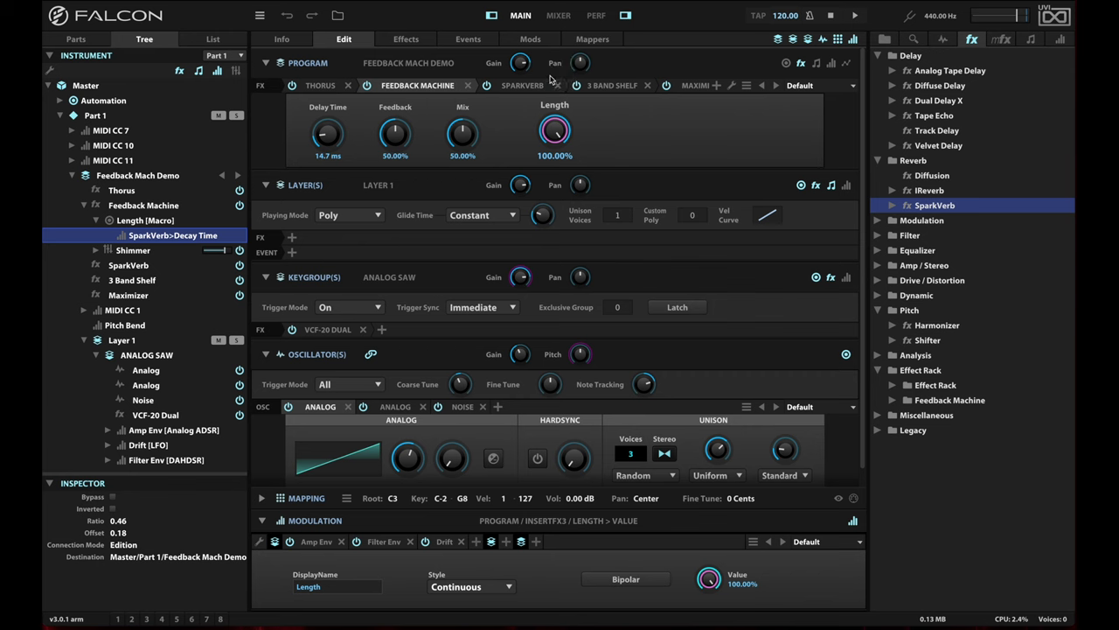
Step: Check SparkVerb's decay at full Length, then raise the Decay Time ratio to 0.69
click(408, 40)
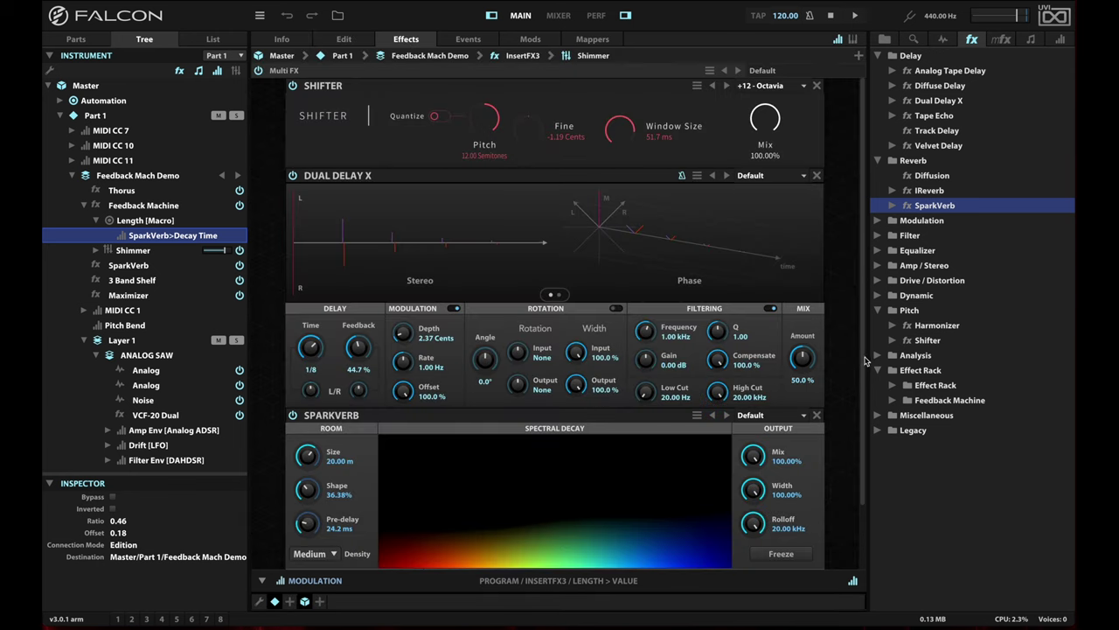
drag(865, 360, 864, 477)
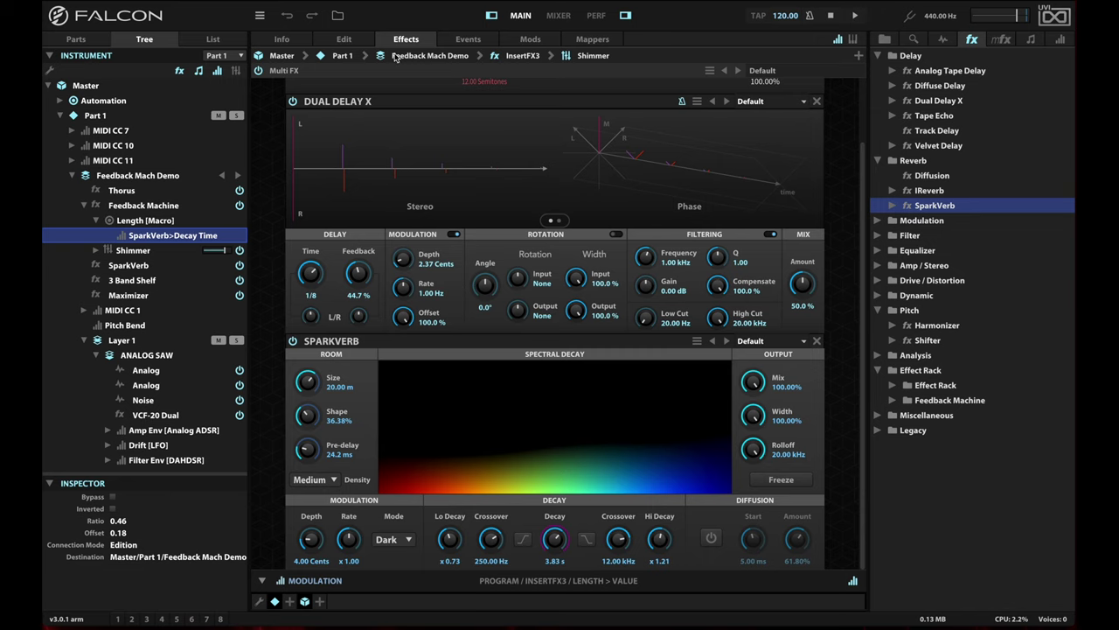
click(345, 40)
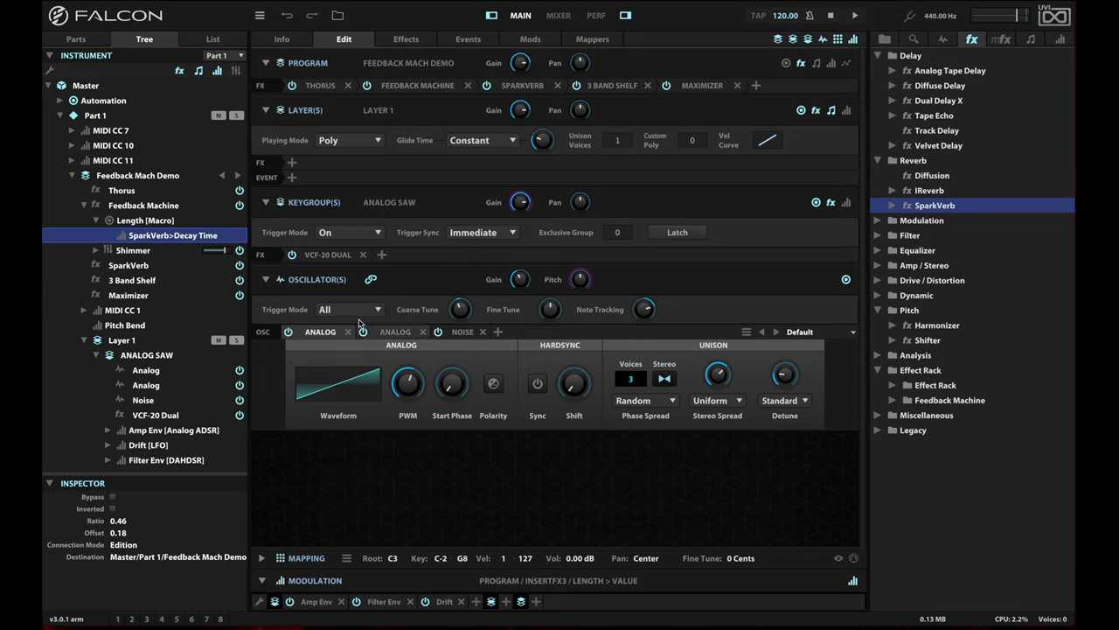
click(167, 223)
click(168, 235)
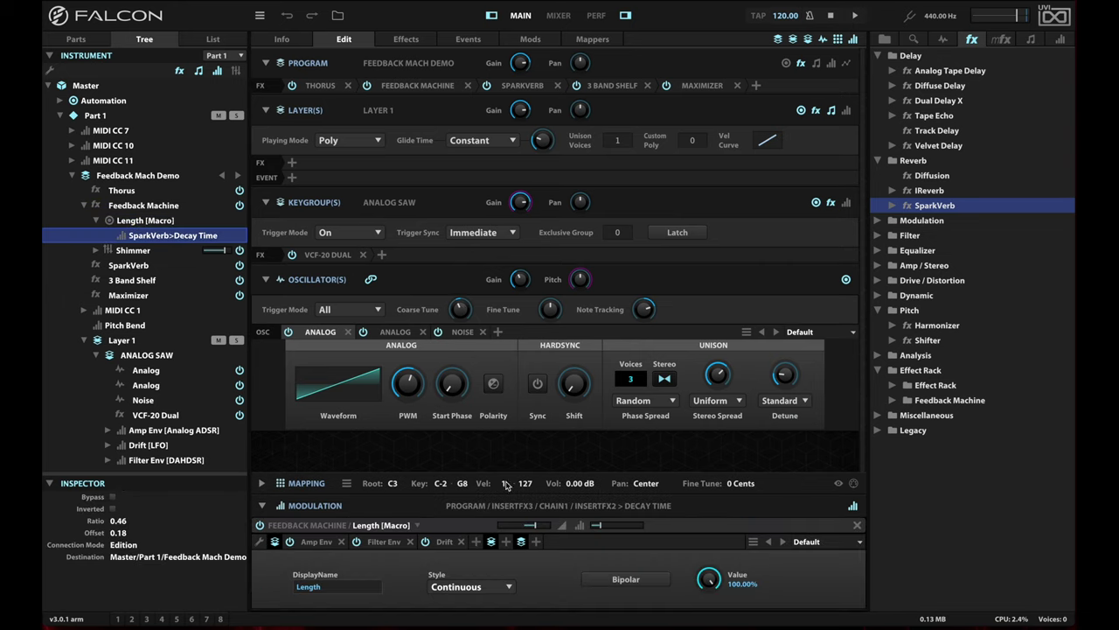
drag(530, 526, 541, 527)
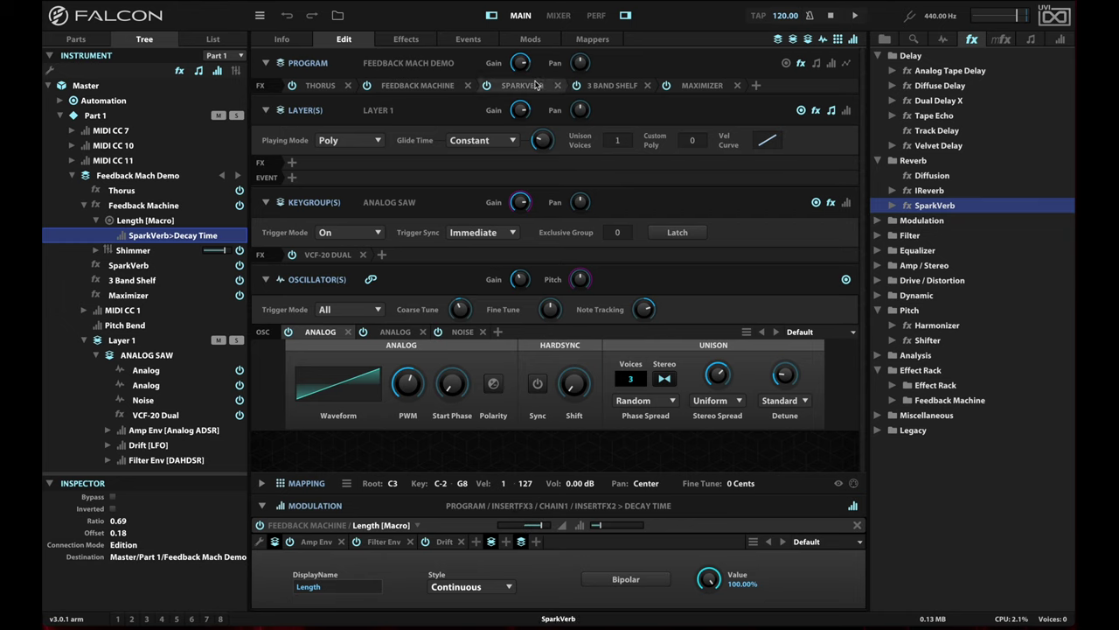
Step: Confirm full Length now drives SparkVerb's decay to 11.03 s
click(406, 41)
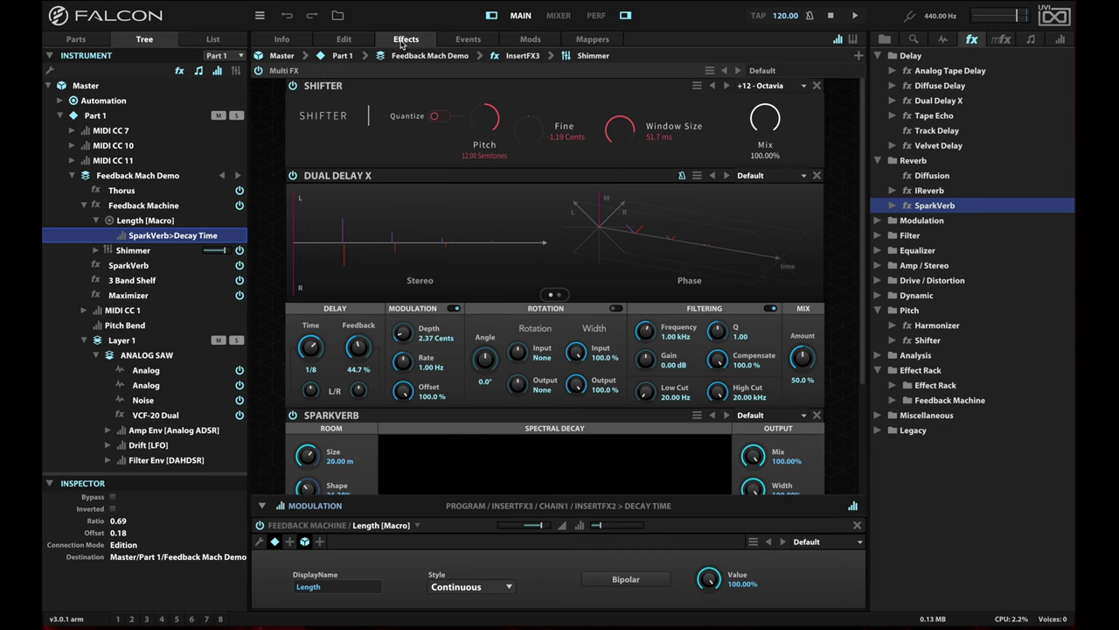
click(343, 39)
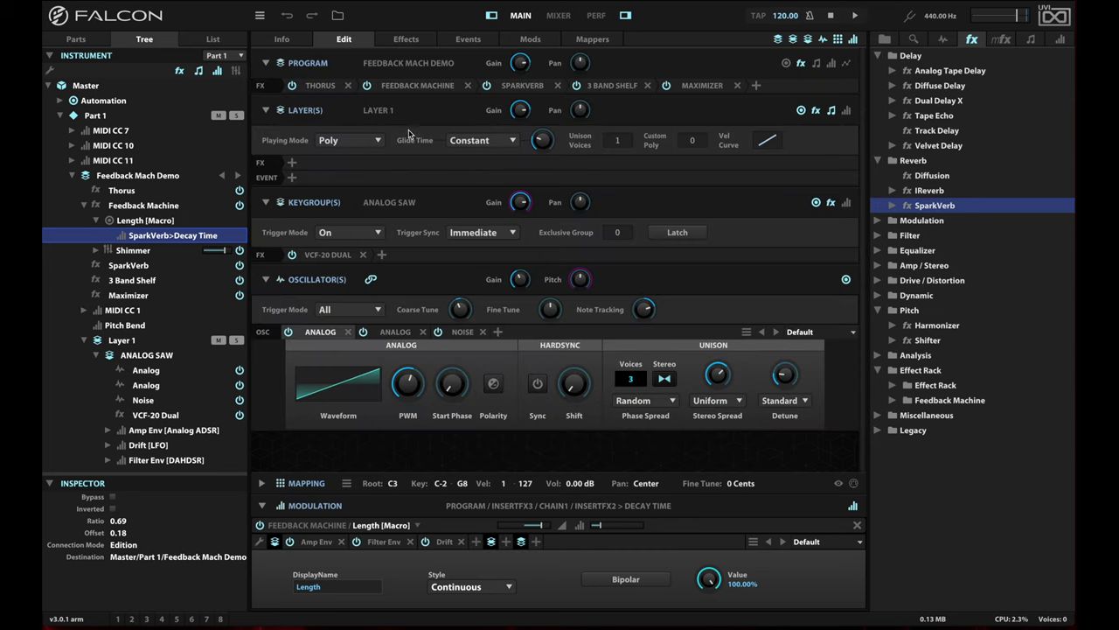
click(415, 91)
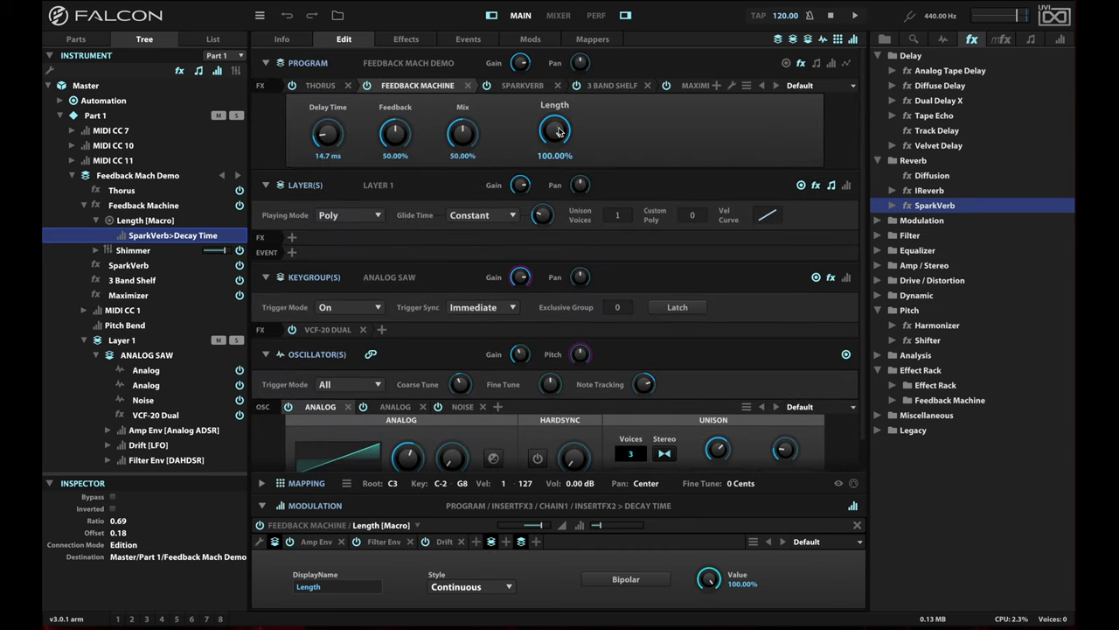
mouse_move(558, 131)
mouse_down()
mouse_move(557, 166)
mouse_move(547, 106)
mouse_move(554, 140)
mouse_up()
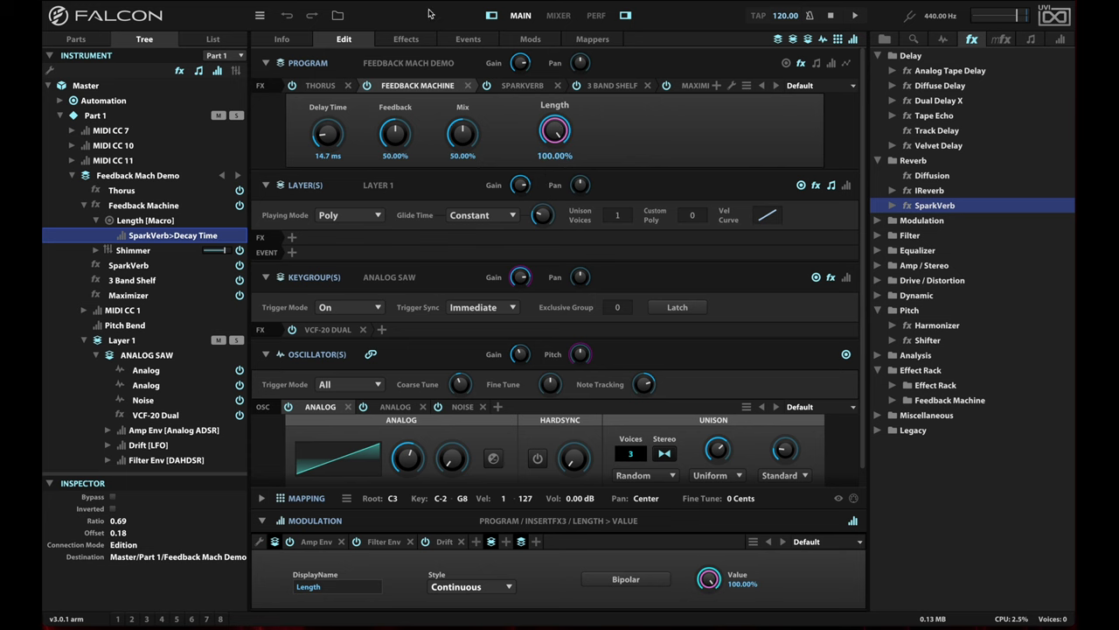
click(411, 40)
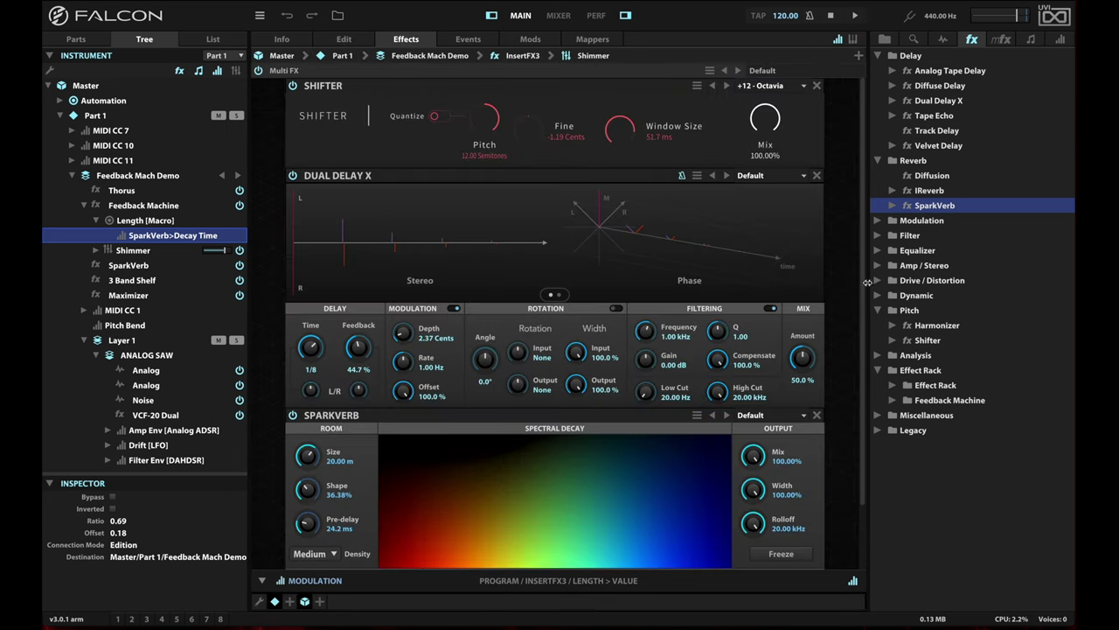
drag(867, 284, 868, 432)
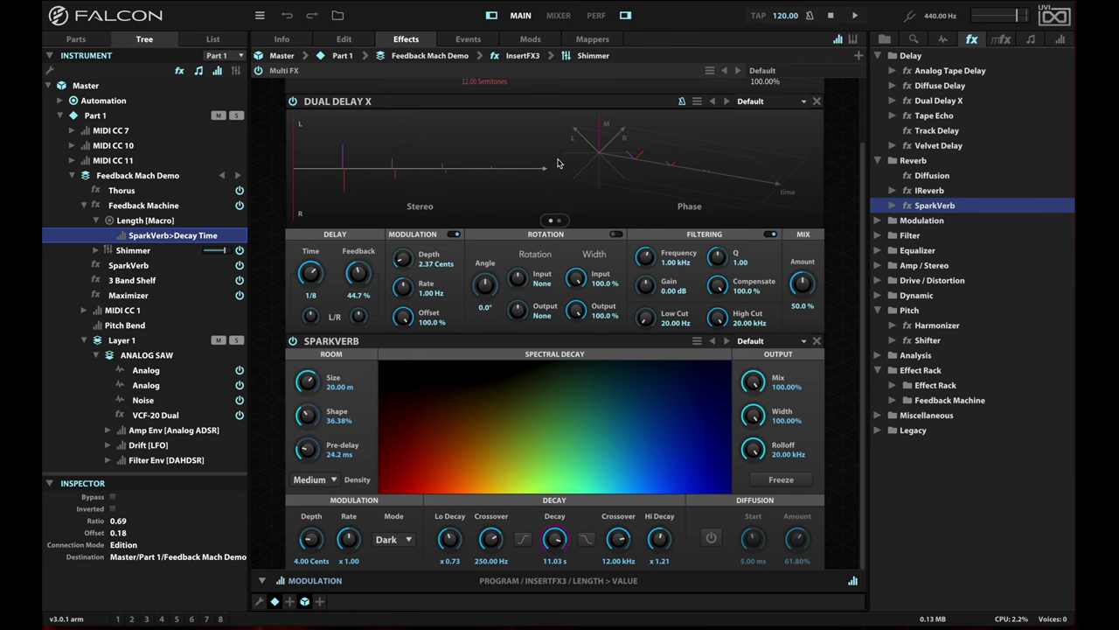
click(343, 39)
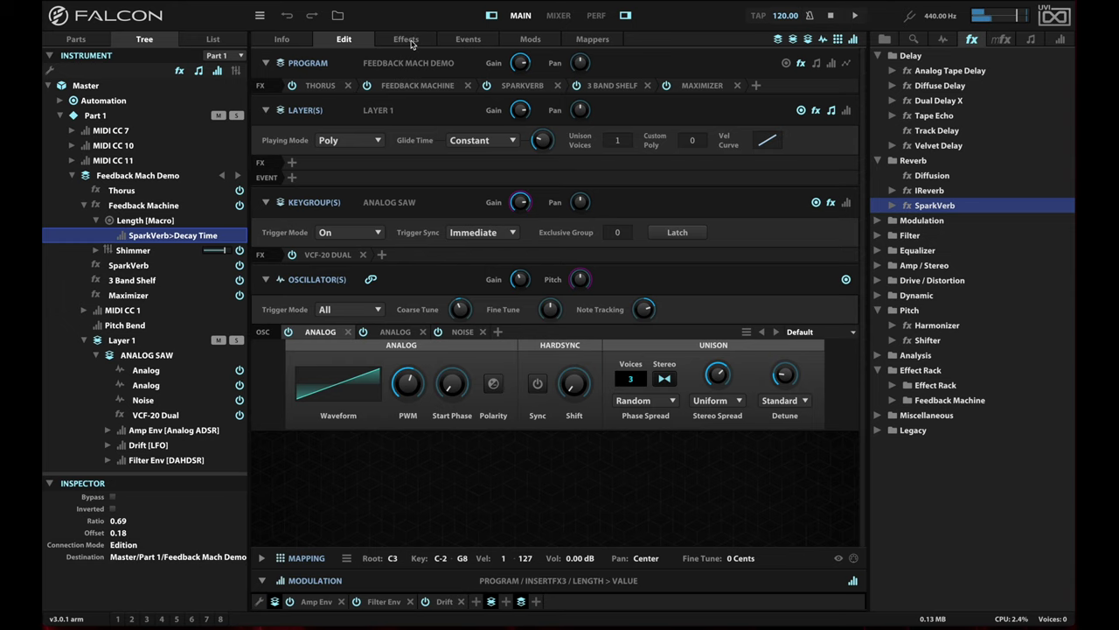
Step: Set the Length macro to exactly 50% and lower the Feedback Machine mix to 29.54%
click(422, 88)
mouse_move(557, 136)
mouse_down()
mouse_move(559, 236)
mouse_move(555, 144)
mouse_up()
double_click(554, 133)
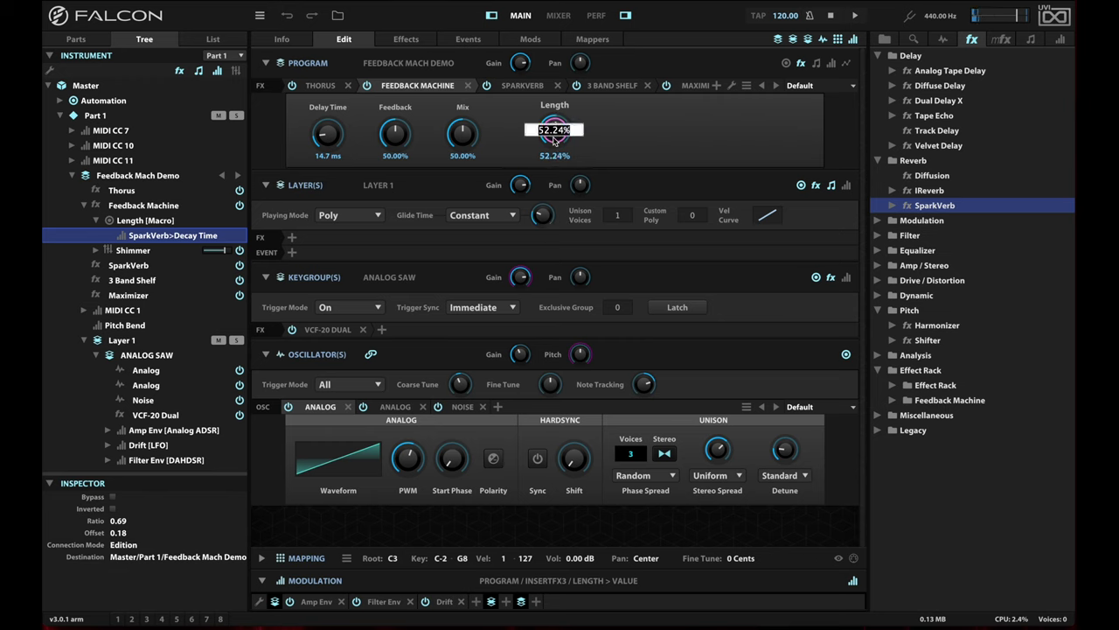
text(50)
key(Return)
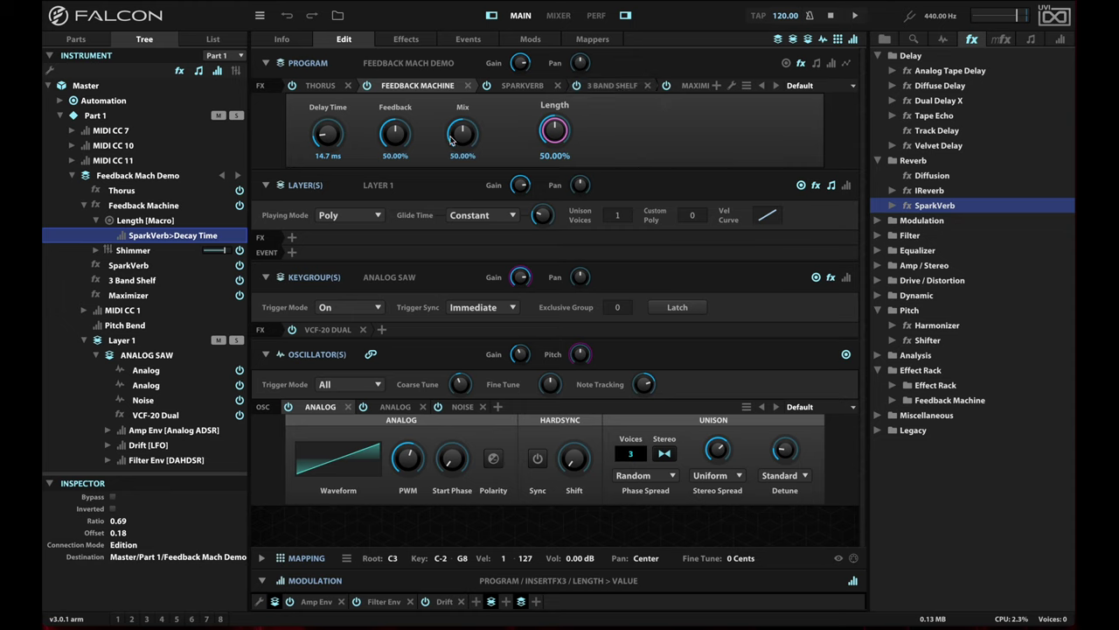
drag(461, 137, 464, 177)
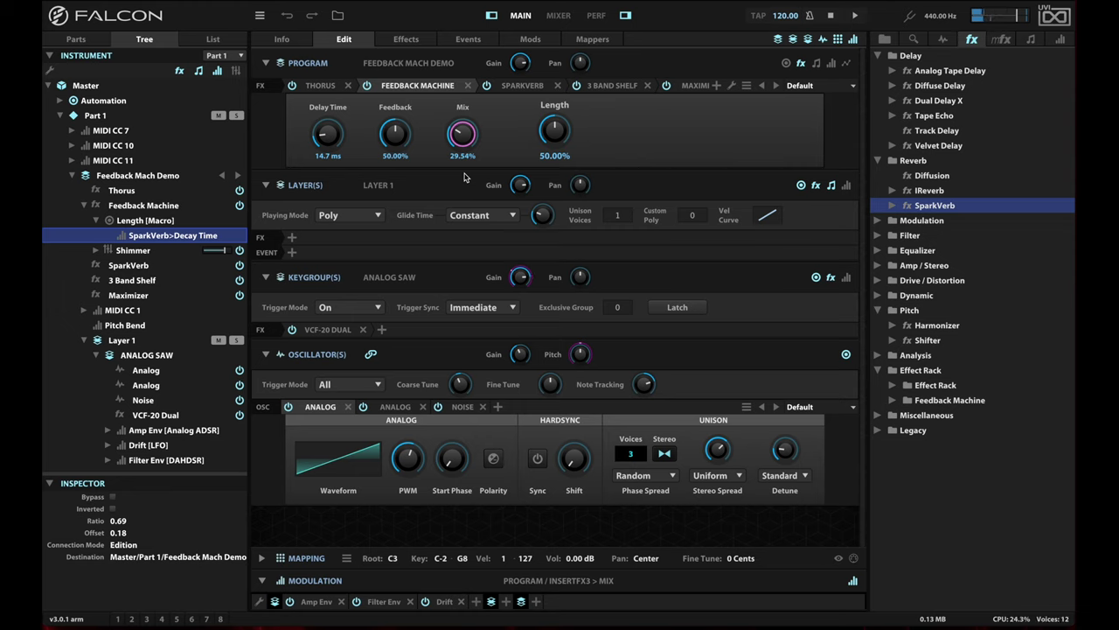
Step: Set the Feedback Machine mix to 37.09% and feedback to 32.42%
drag(463, 133, 479, 63)
drag(462, 137, 466, 189)
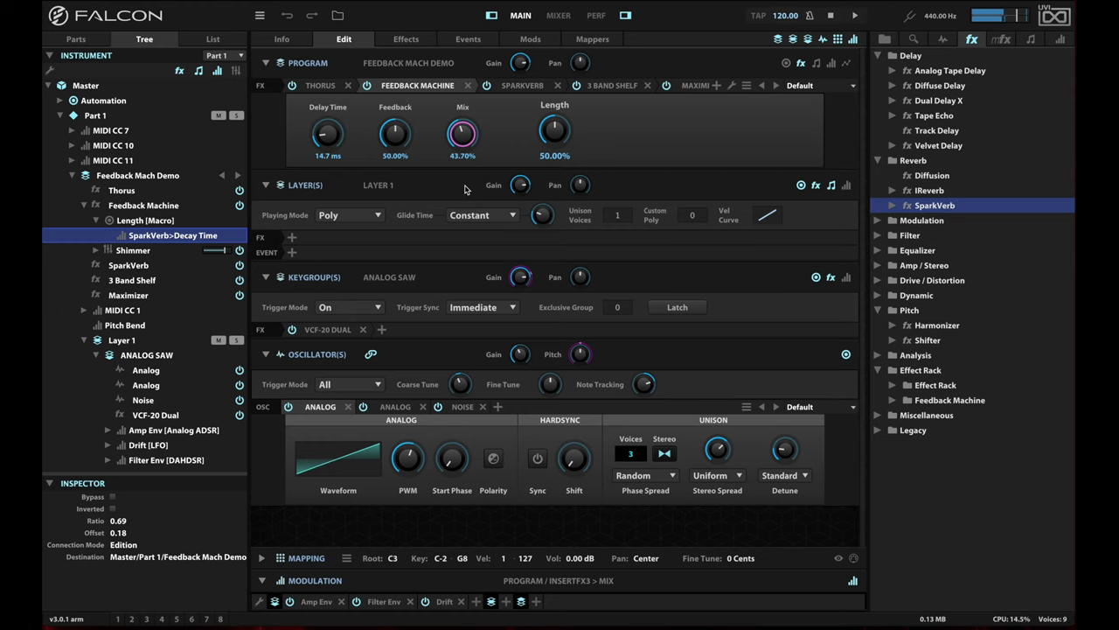
drag(473, 139, 468, 151)
drag(394, 137, 395, 158)
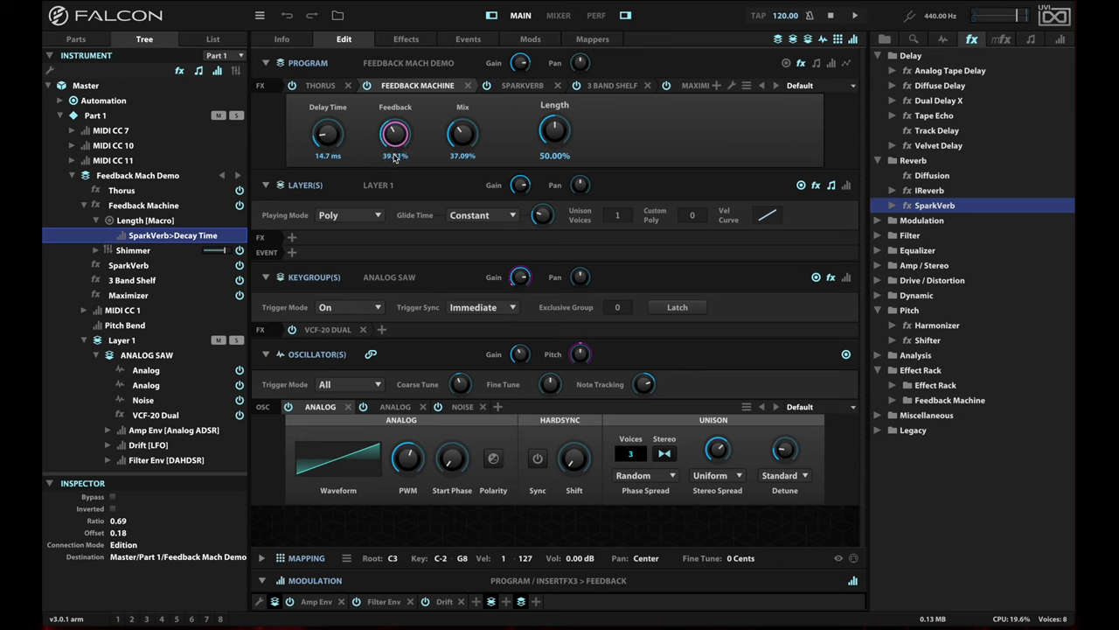
drag(395, 158, 404, 150)
Step: Settle the Length macro at 57.73%
drag(555, 138, 553, 77)
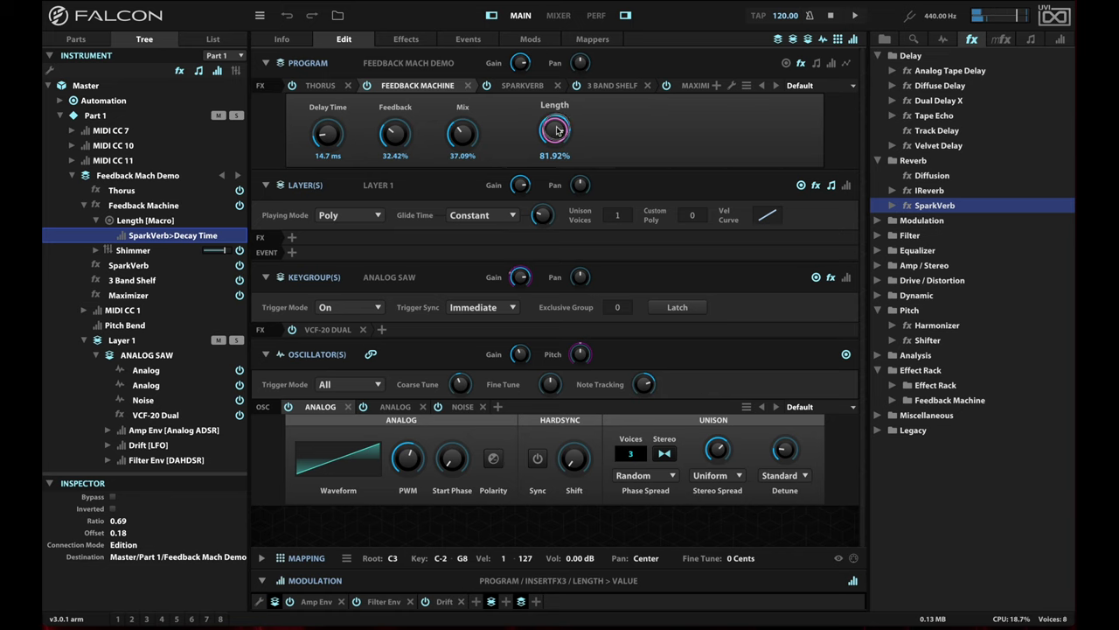
drag(554, 131, 557, 176)
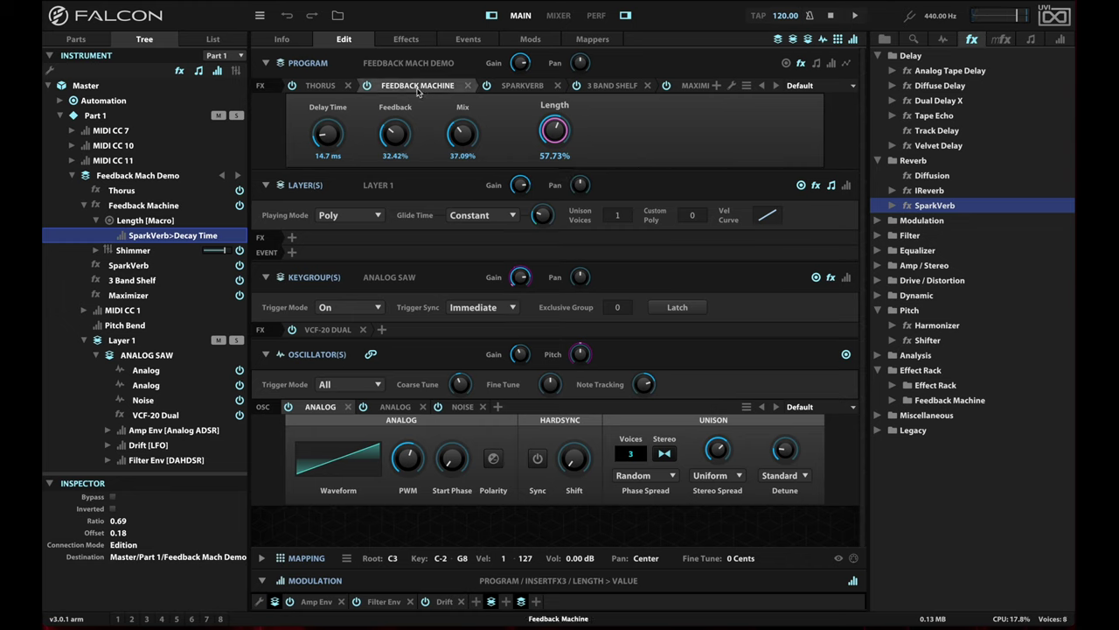
click(748, 85)
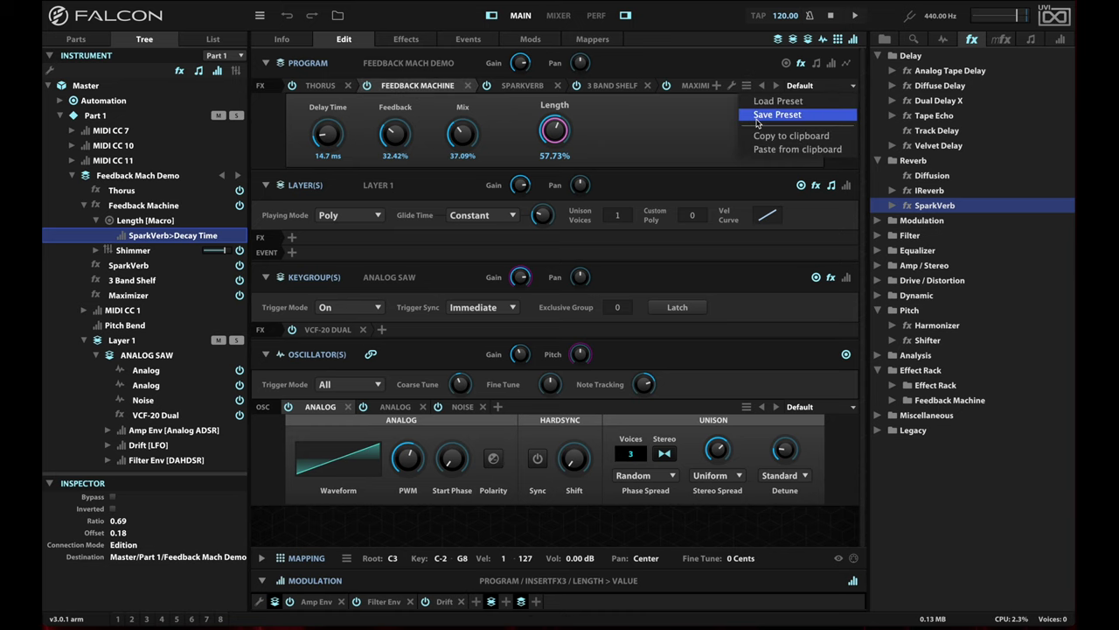
Step: Save the Feedback Machine from the FX bar menu as preset 'Shimmer Verb 1'
click(758, 114)
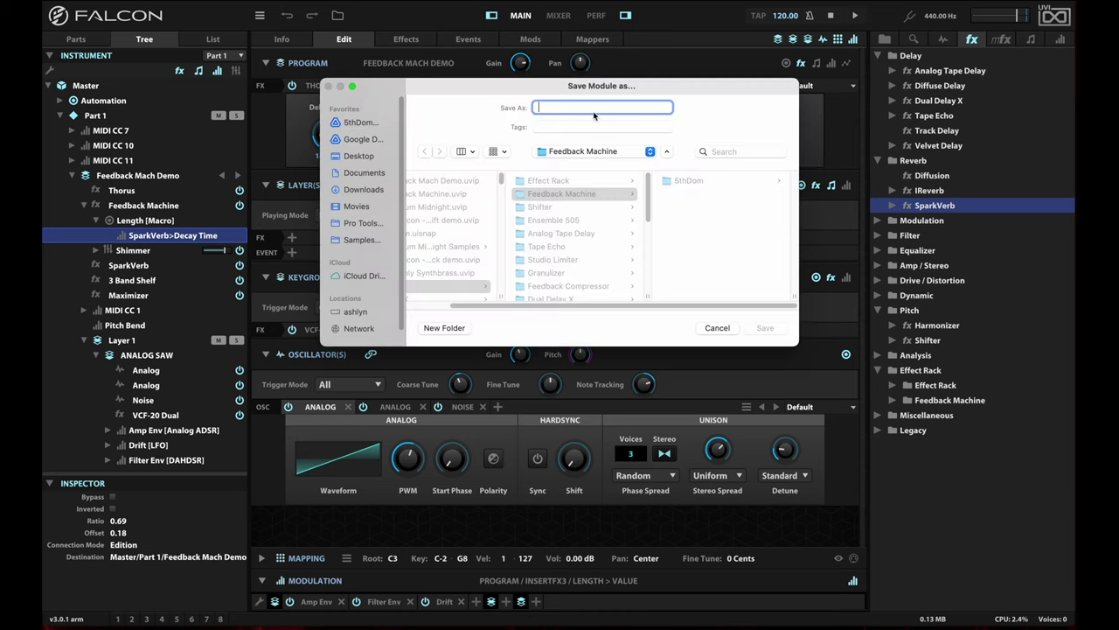
text(Shimmer Verb 1)
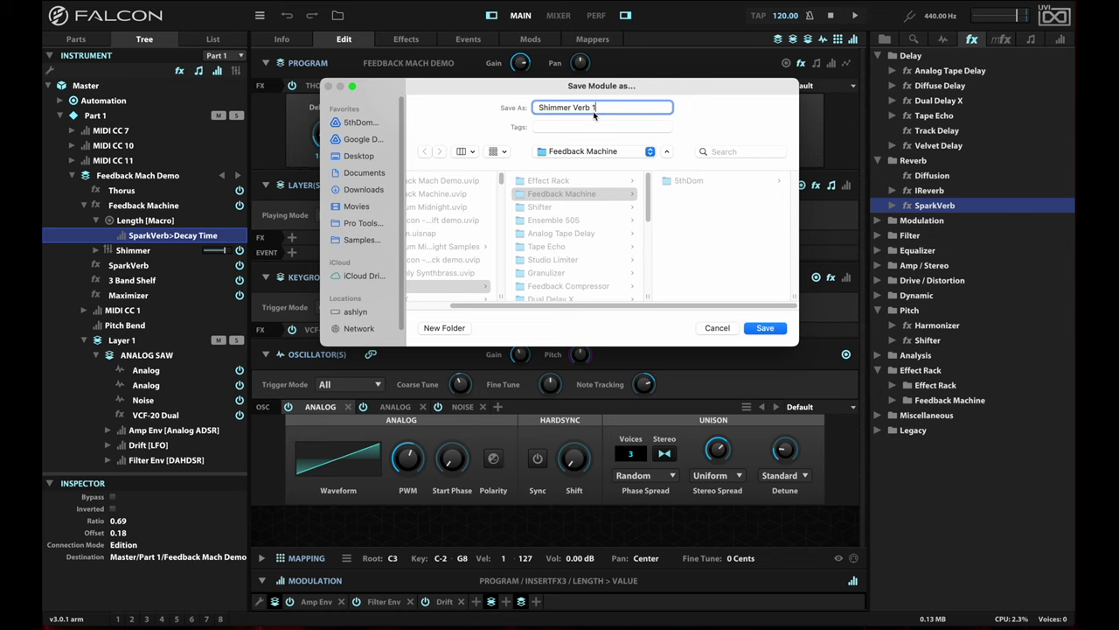
key(Return)
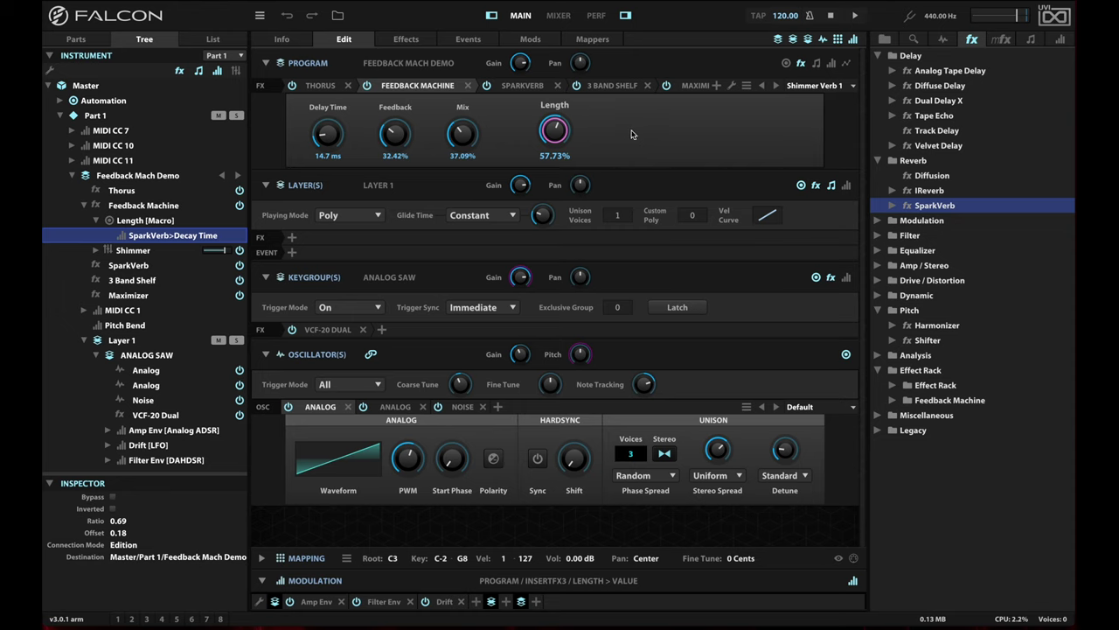
click(828, 88)
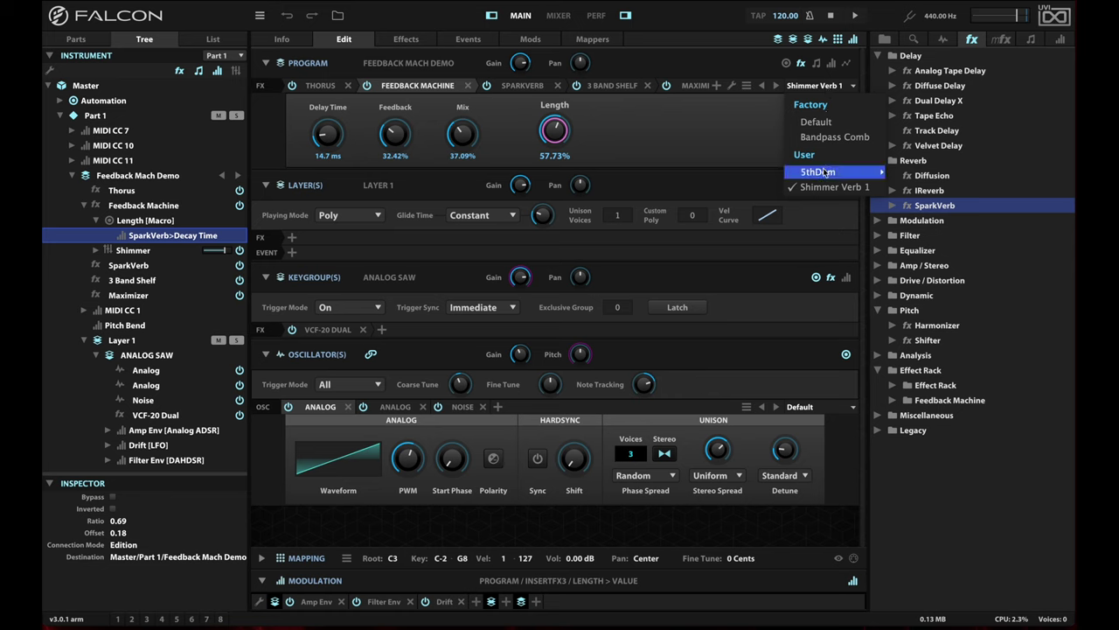
mouse_move(824, 172)
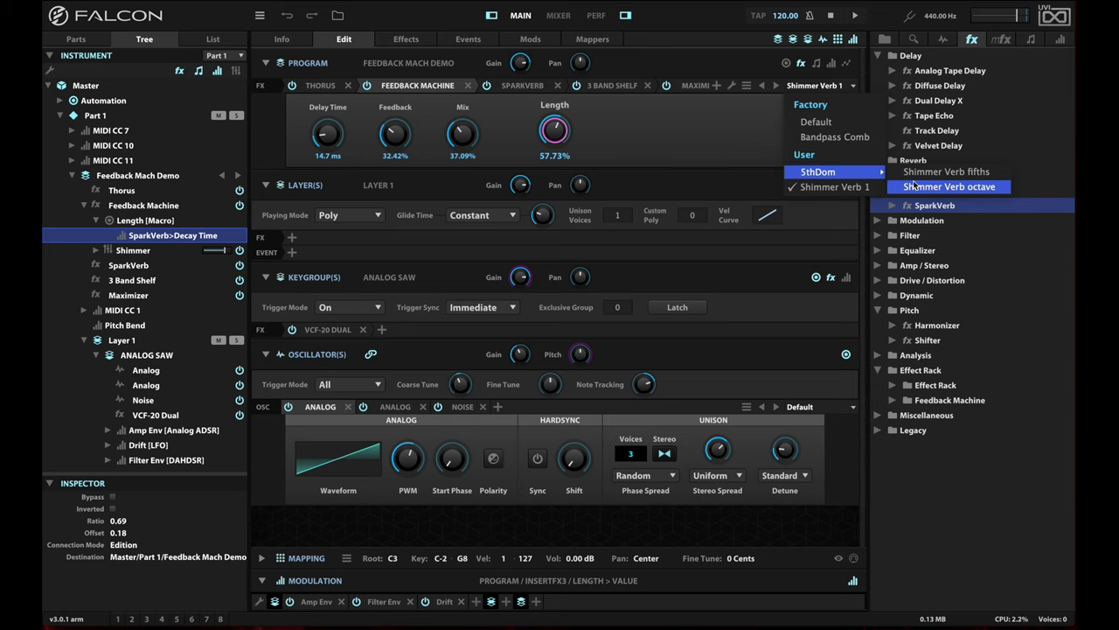
click(736, 123)
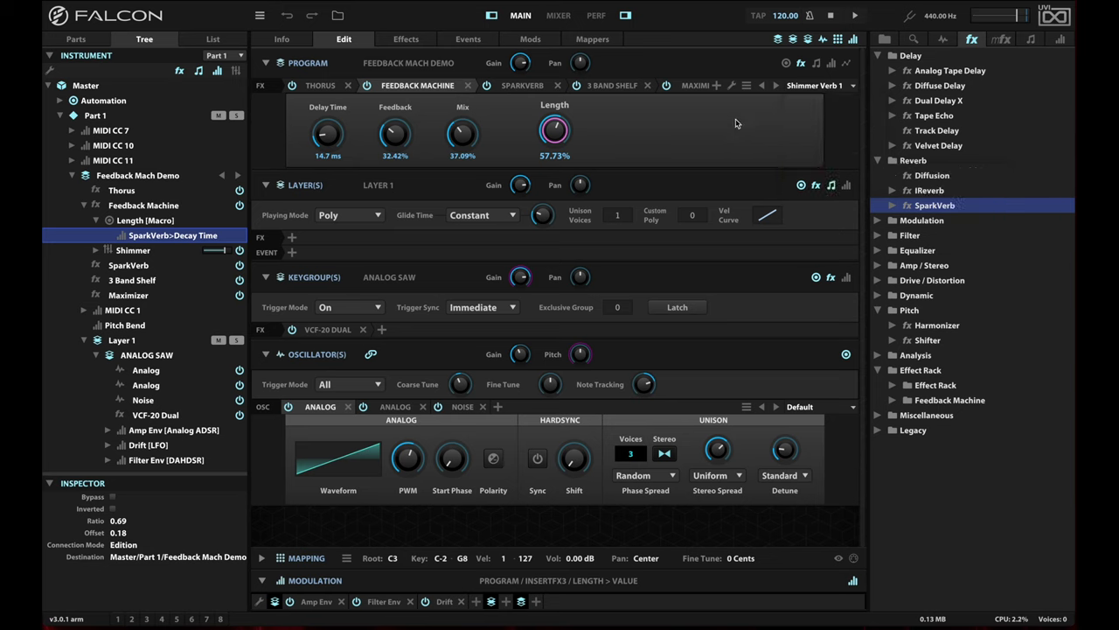